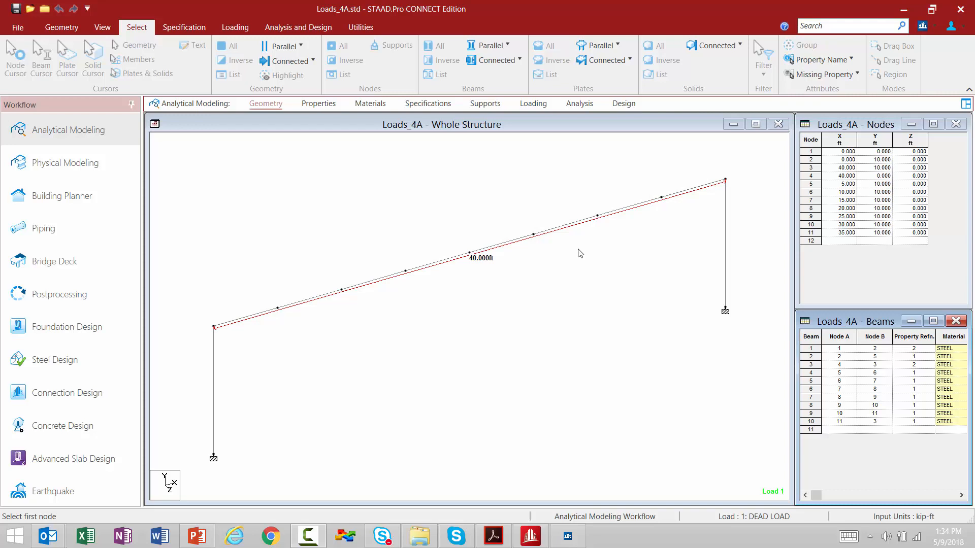
Start a new vehicle definition in the load definitions, using the Define Load option for a custom vehicle
{"action": "left_click", "coordinate": [533, 105]}
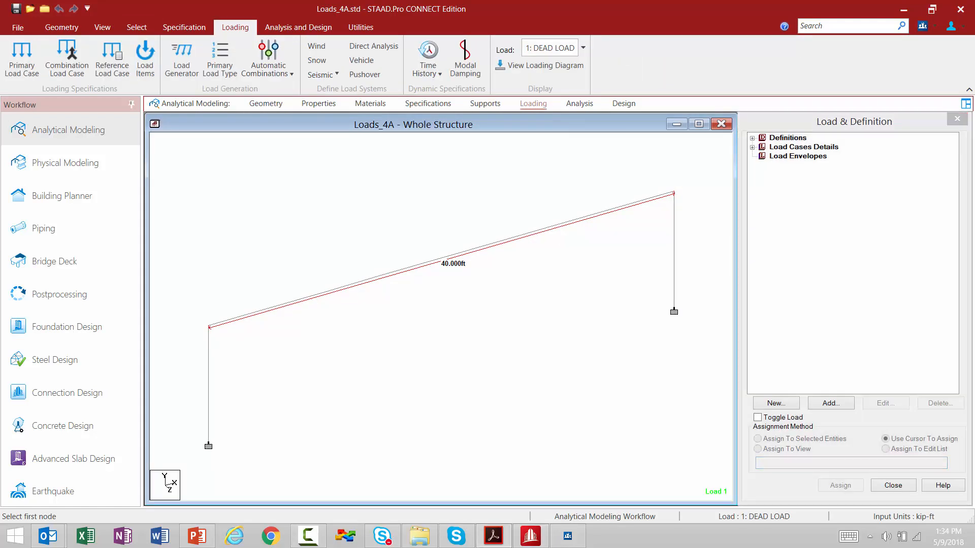
{"action": "left_click", "coordinate": [790, 124]}
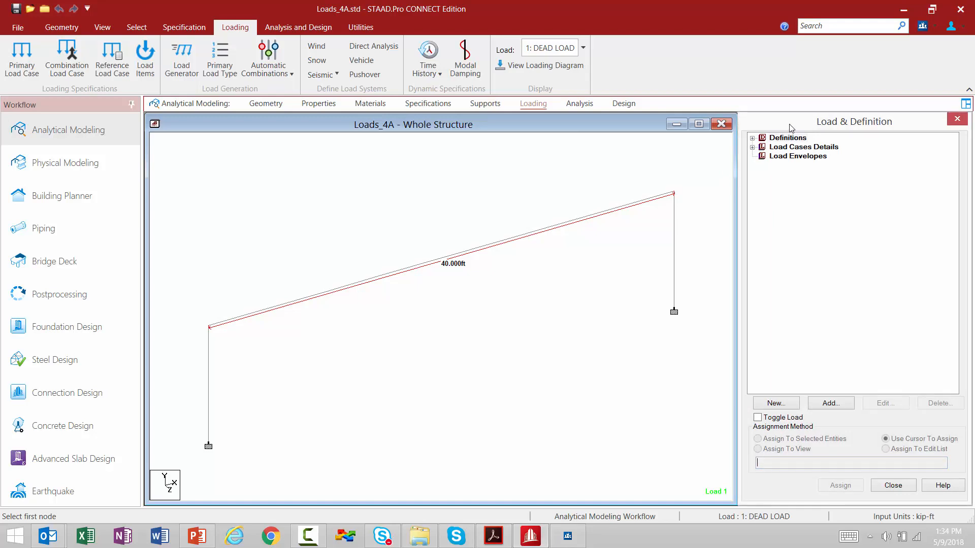
{"action": "left_click", "coordinate": [752, 138]}
{"action": "left_click", "coordinate": [752, 229]}
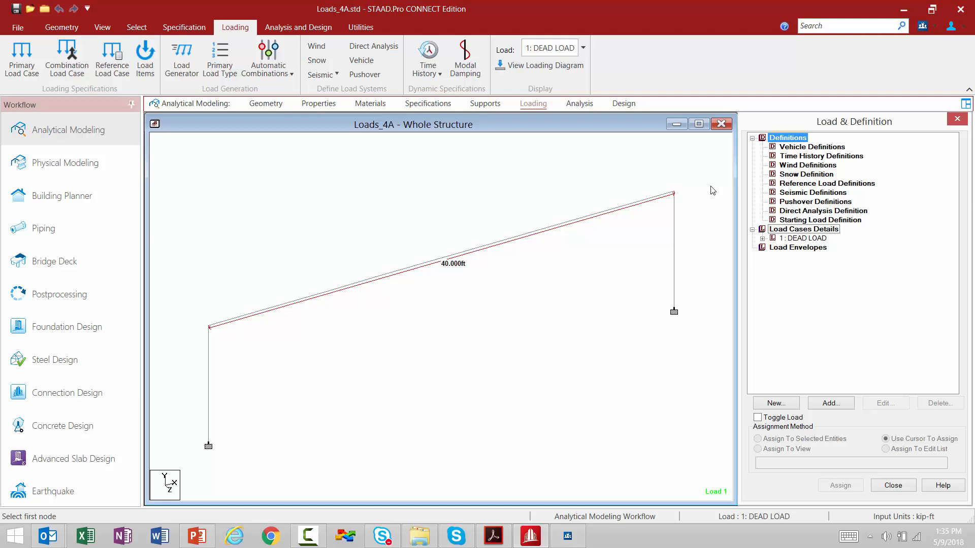
{"action": "left_click", "coordinate": [787, 149]}
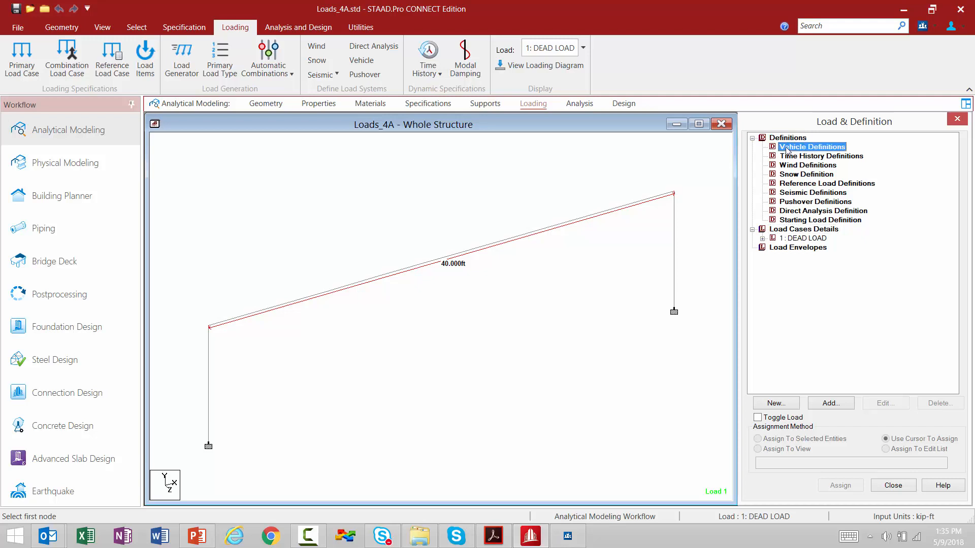
{"action": "left_click", "coordinate": [828, 404]}
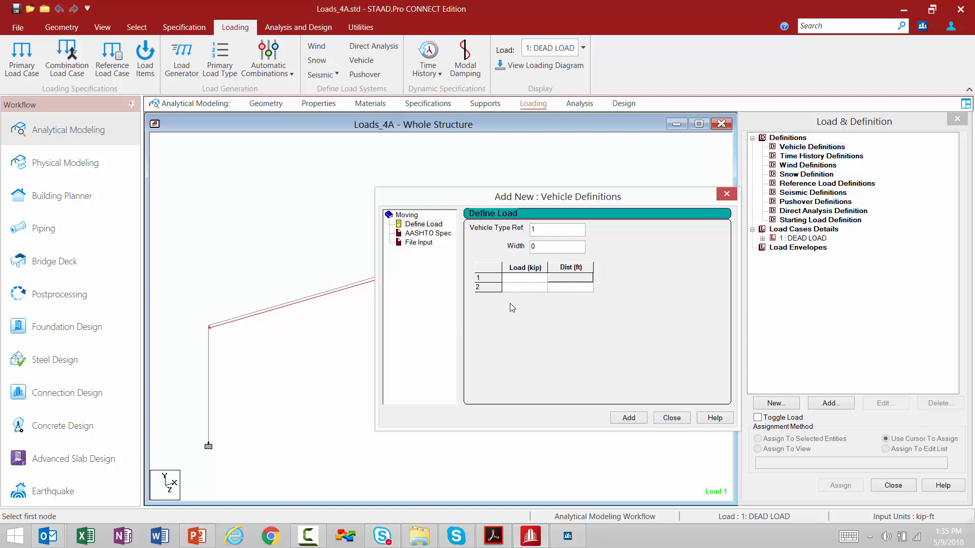
{"action": "left_click", "coordinate": [423, 233]}
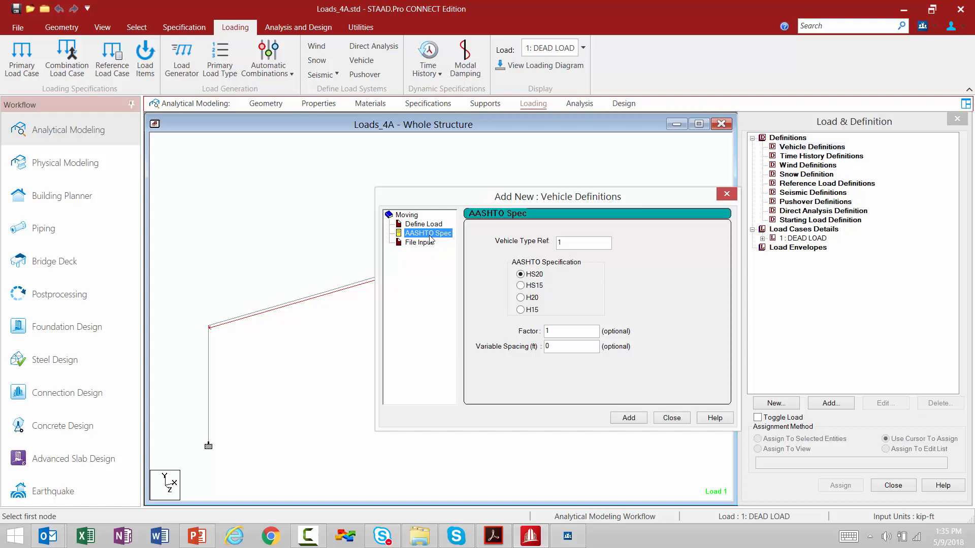
{"action": "left_click", "coordinate": [429, 226]}
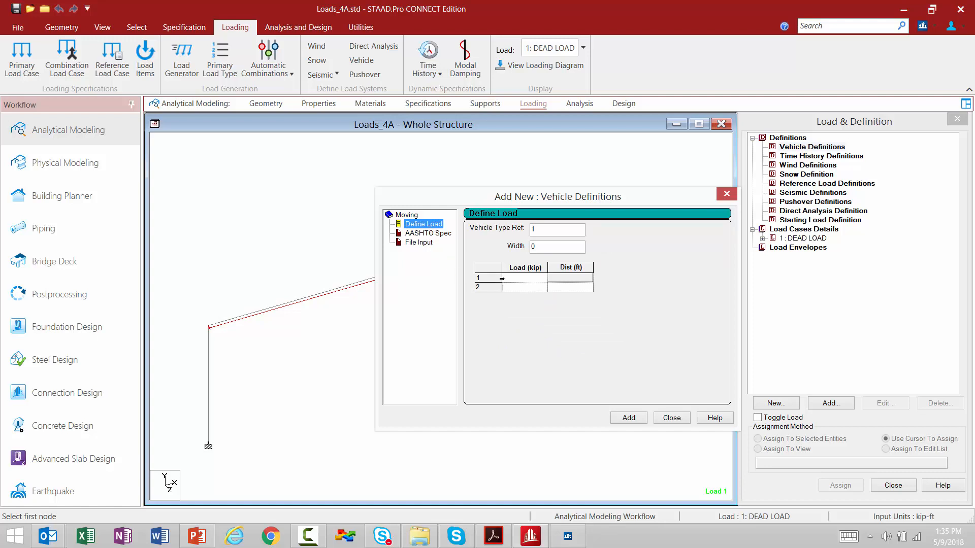
Define vehicle type 1 with axle loads of 0.5, 1.0 and 0.5 kip spaced 1 ft apart, and add it to the definitions
{"action": "left_click", "coordinate": [505, 279]}
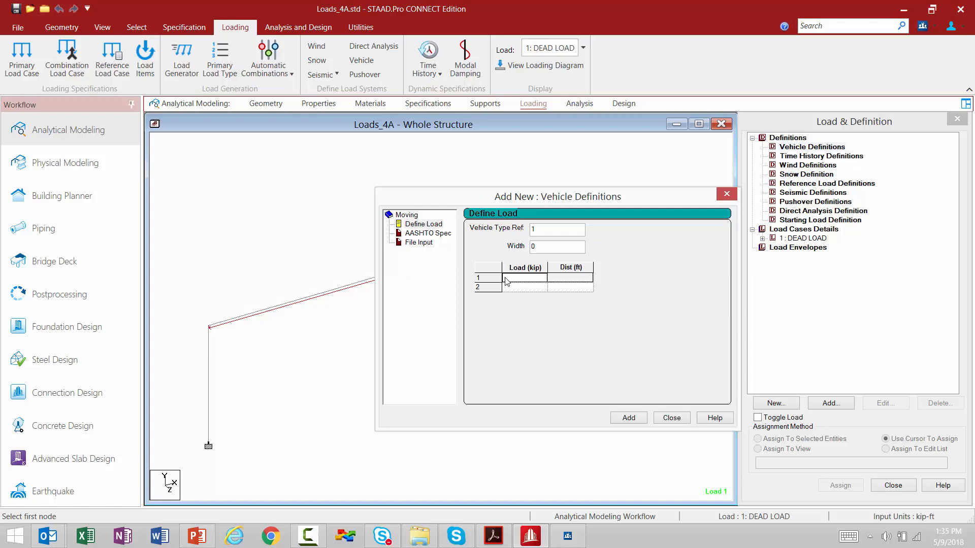
{"action": "type", "text": "0.5"}
{"action": "key", "text": "Return"}
{"action": "type", "text": "1.0"}
{"action": "key", "text": "Tab"}
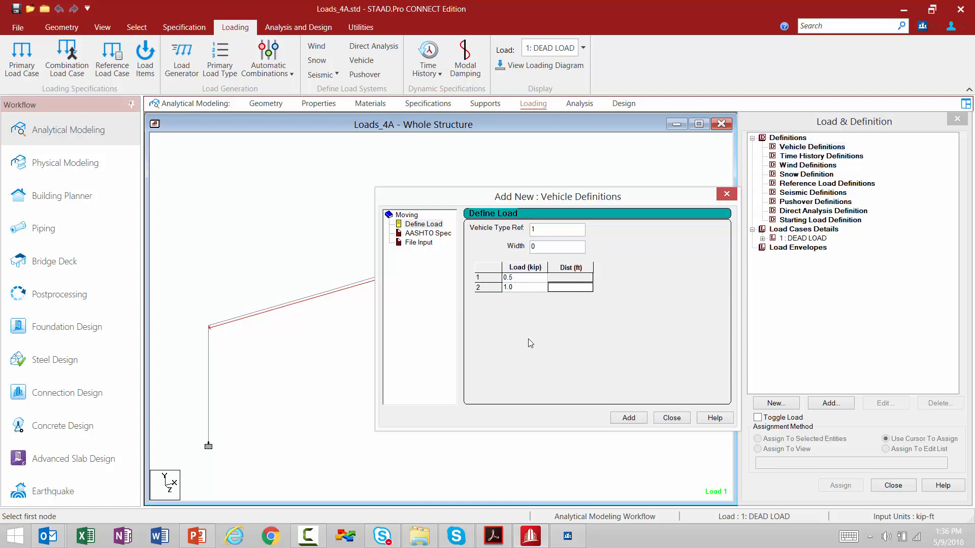
{"action": "type", "text": "1"}
{"action": "key", "text": "Return"}
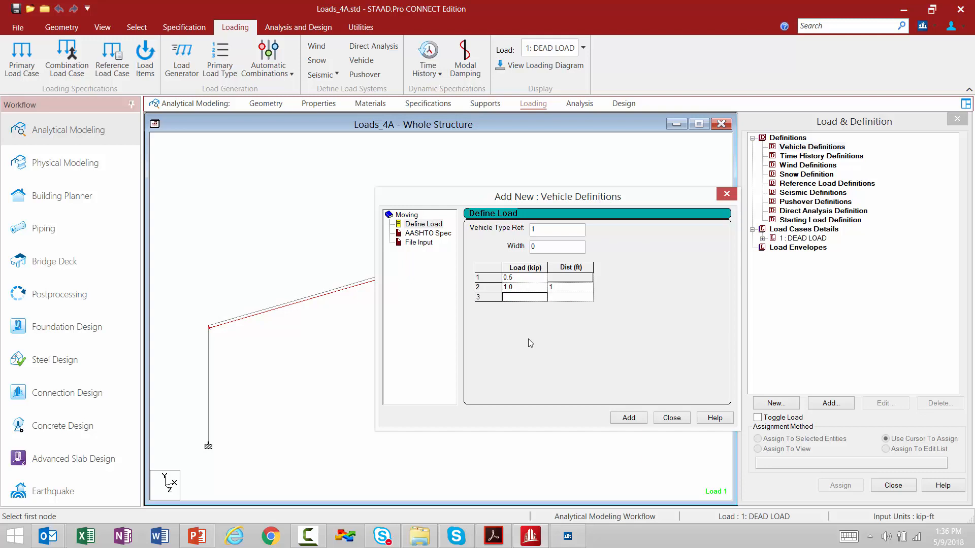
{"action": "type", "text": "0.5"}
{"action": "key", "text": "Return"}
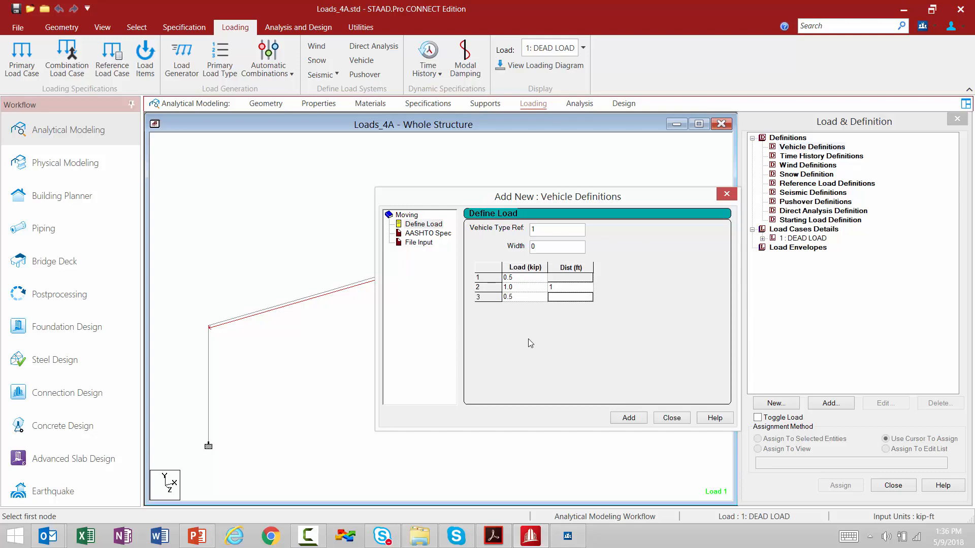
{"action": "type", "text": "1"}
{"action": "left_click", "coordinate": [625, 420]}
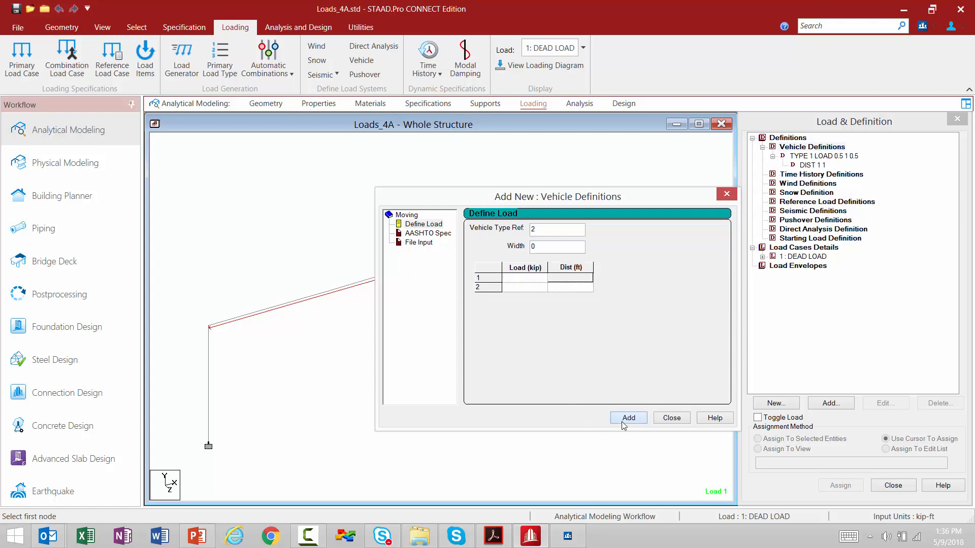
{"action": "left_click", "coordinate": [670, 418]}
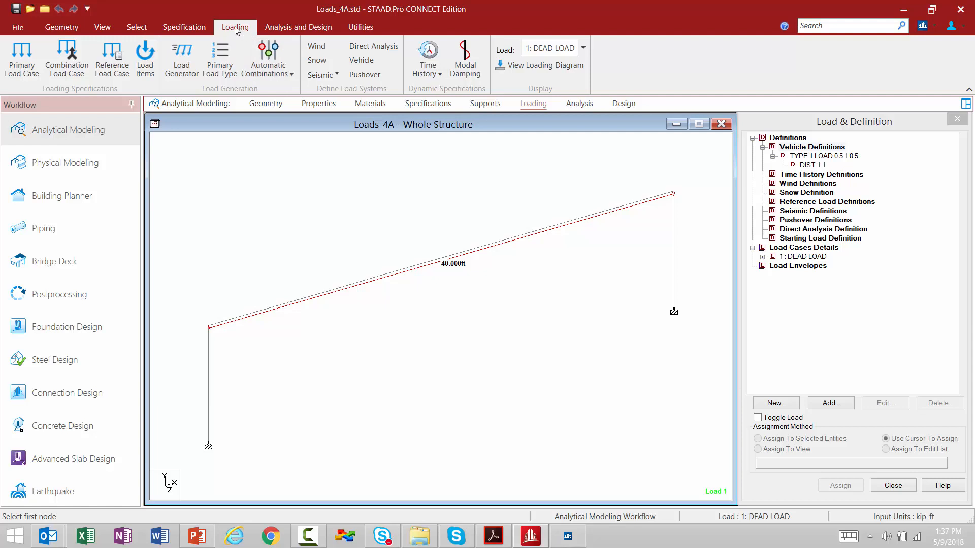
Create a load generation of 40 load cases with no predefined load added
{"action": "left_click", "coordinate": [178, 55]}
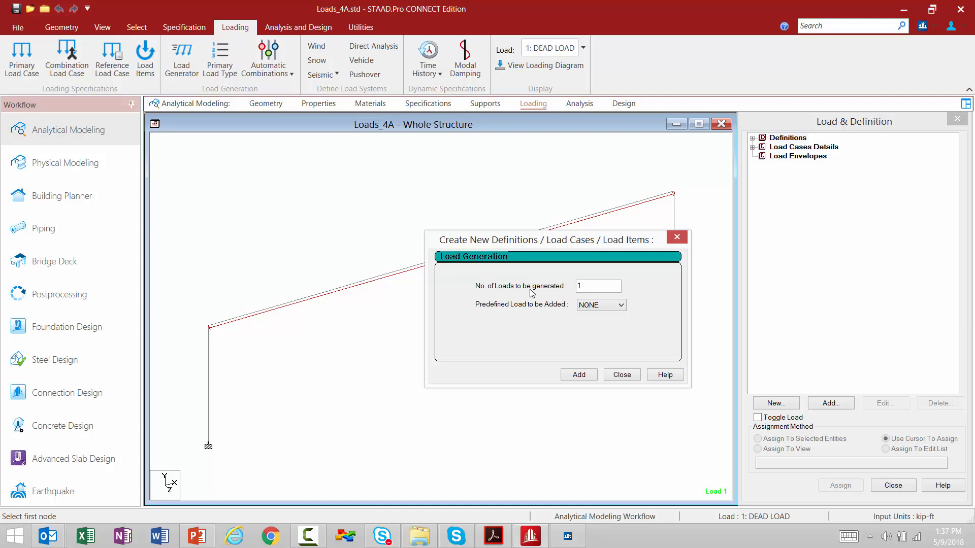
{"action": "left_click", "coordinate": [592, 285]}
{"action": "left_click", "coordinate": [571, 376]}
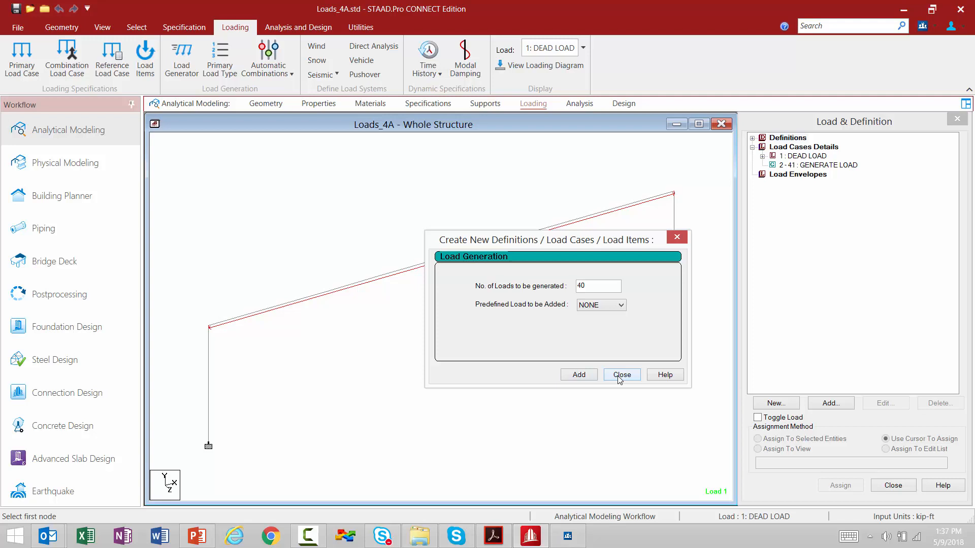
{"action": "left_click", "coordinate": [620, 376]}
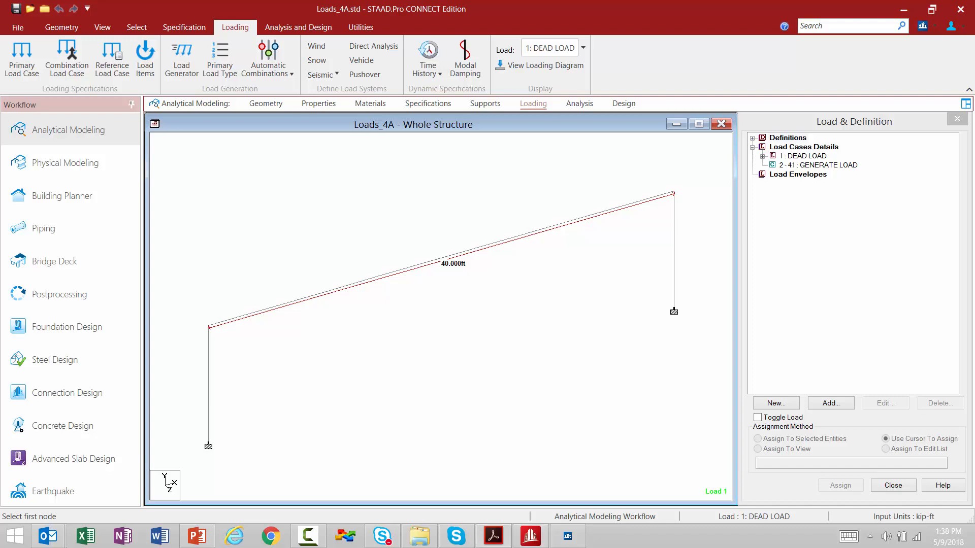
Add vehicle type 1 to the generated loads with initial position x 0, y 10, z 0 ft and an x increment of 1
{"action": "left_click", "coordinate": [818, 166]}
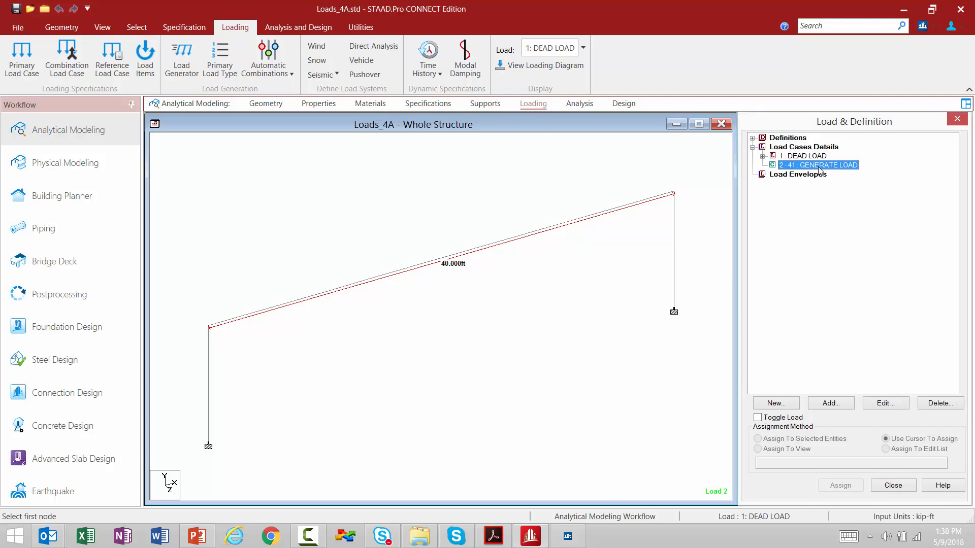
{"action": "left_click", "coordinate": [824, 404]}
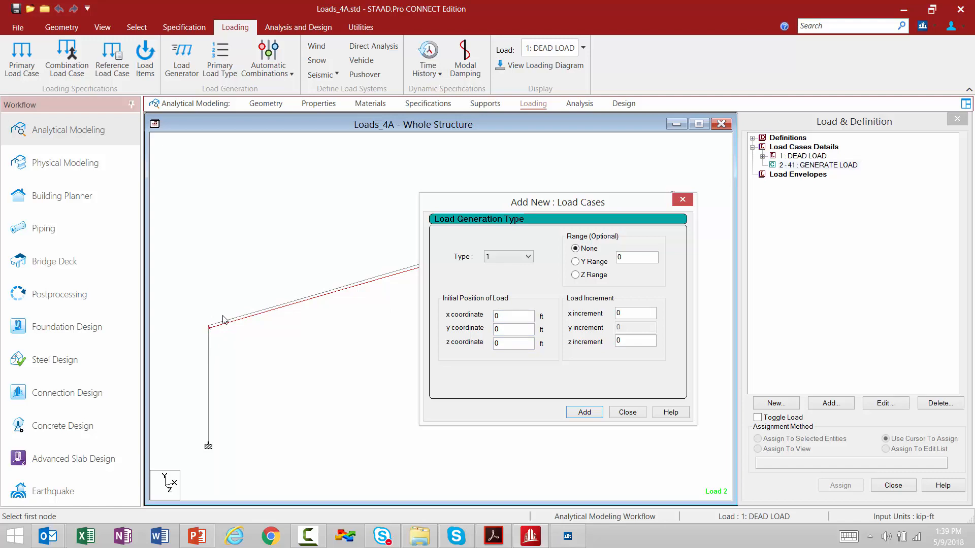
{"action": "left_click", "coordinate": [513, 314]}
{"action": "double_click", "coordinate": [498, 329]}
{"action": "type", "text": "10"}
{"action": "left_click", "coordinate": [505, 344]}
{"action": "double_click", "coordinate": [635, 313]}
{"action": "type", "text": "1"}
{"action": "left_click", "coordinate": [584, 412]}
{"action": "left_click", "coordinate": [627, 413]}
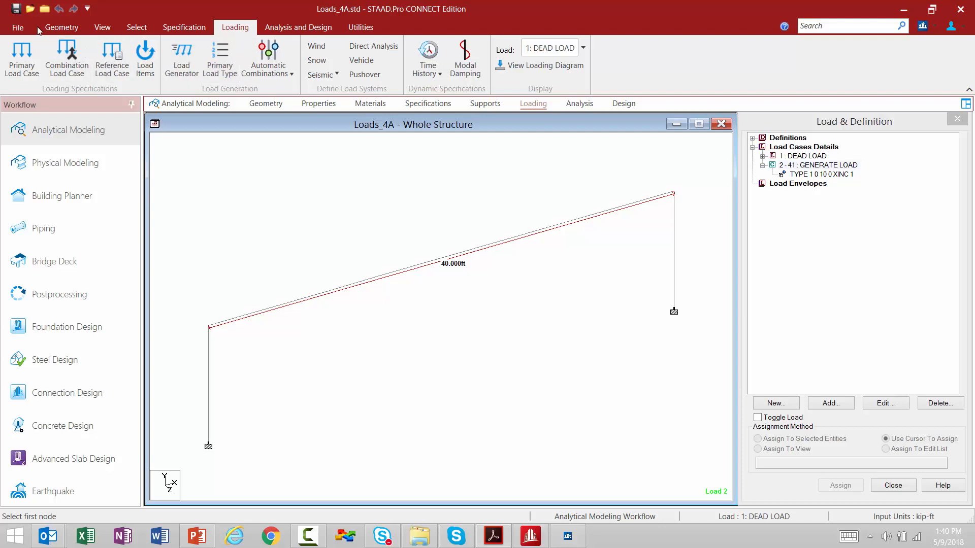
Save the modified structure and run the analysis, continuing to Post Processing Mode
{"action": "left_click", "coordinate": [16, 15]}
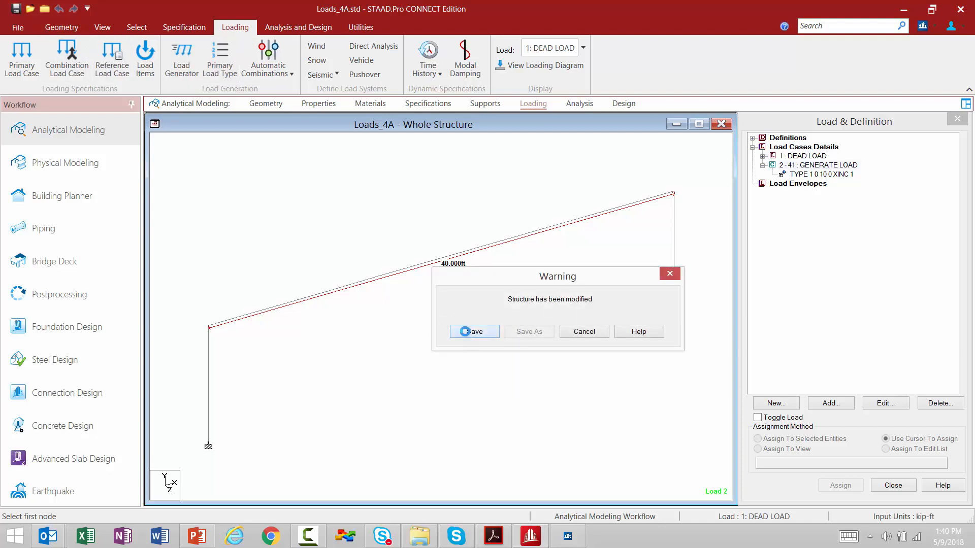
{"action": "left_click", "coordinate": [464, 331]}
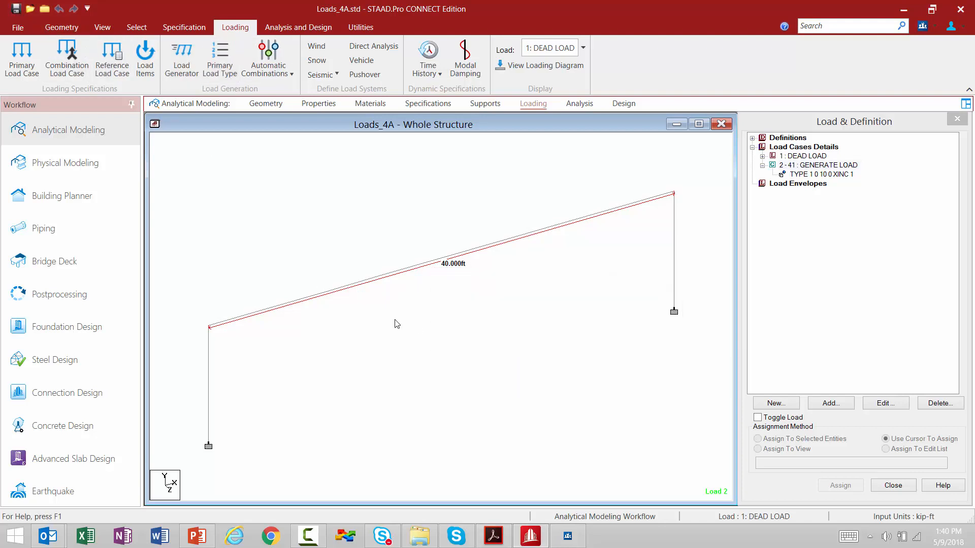
{"action": "left_click", "coordinate": [283, 28]}
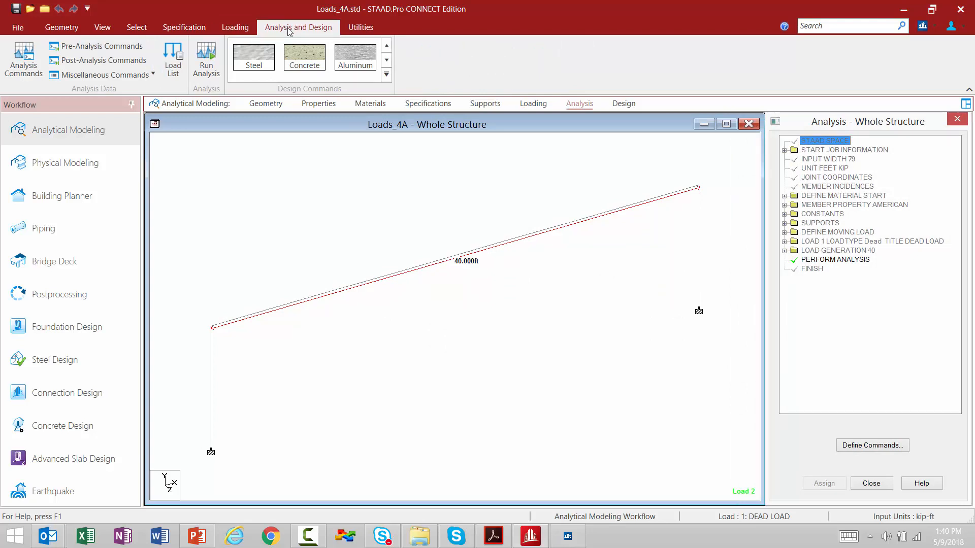
{"action": "left_click", "coordinate": [211, 64]}
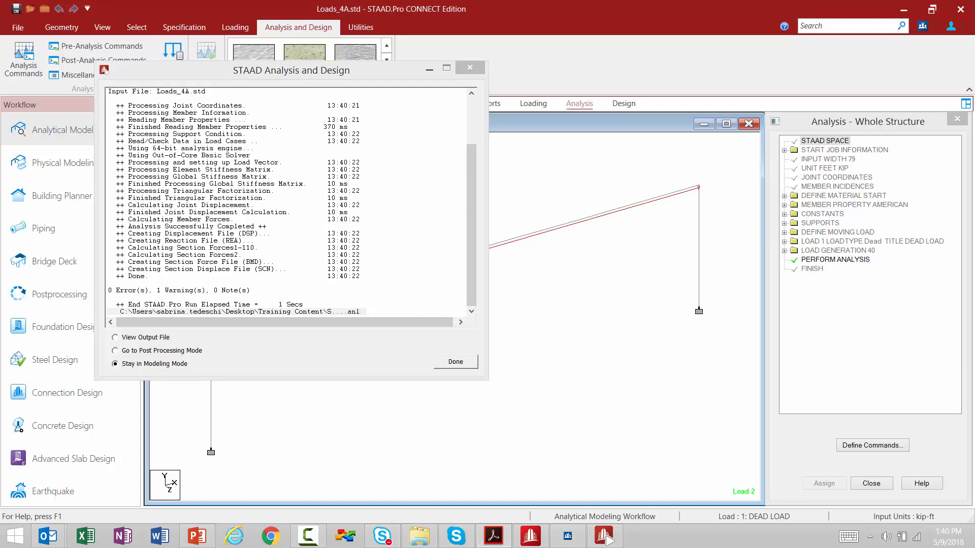
{"action": "left_click", "coordinate": [160, 351]}
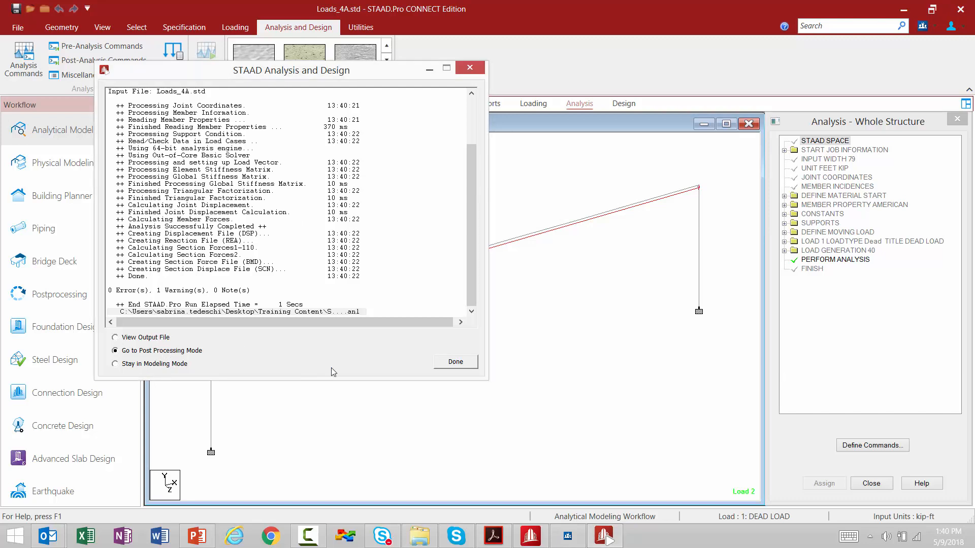
{"action": "left_click", "coordinate": [440, 366]}
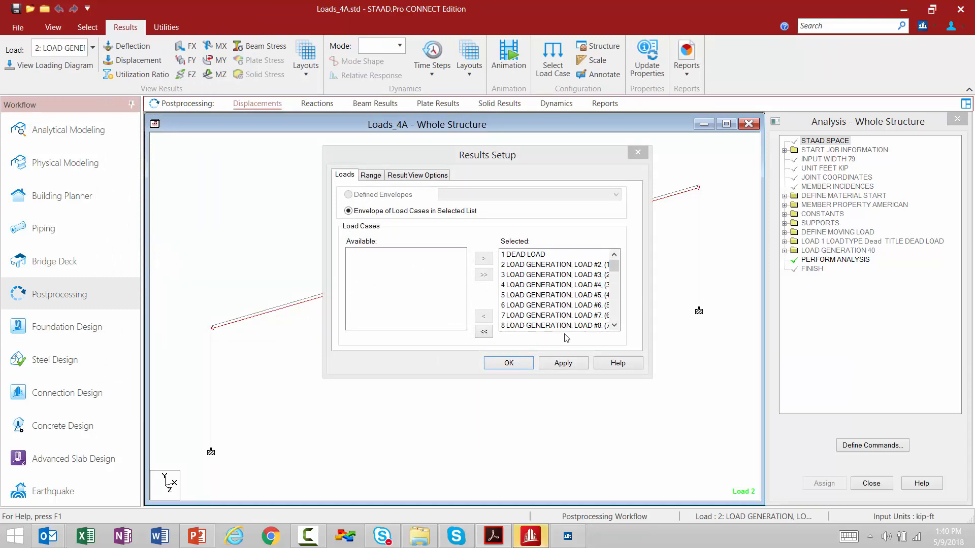
Remove the DEAD LOAD case from the selected load cases in the results setup
{"action": "left_click", "coordinate": [524, 255]}
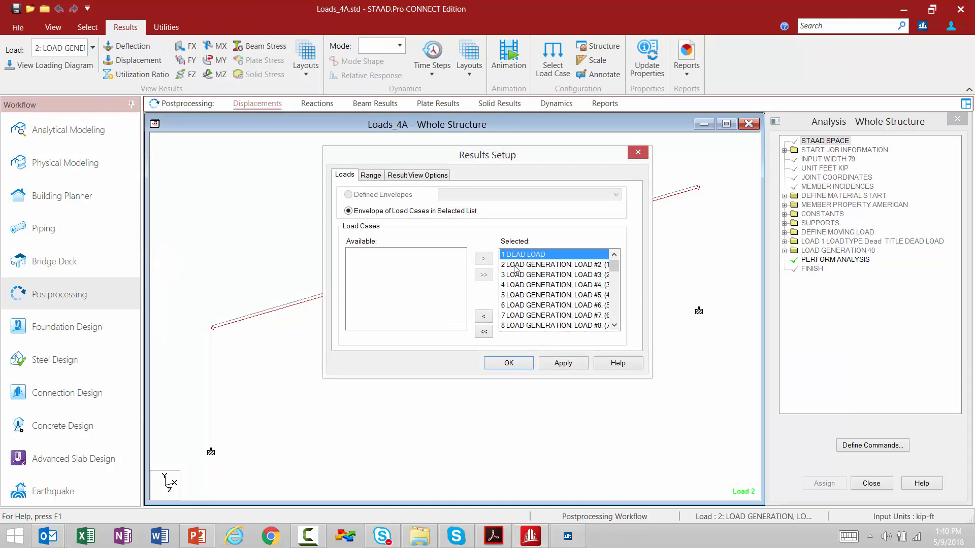
{"action": "left_click", "coordinate": [483, 317]}
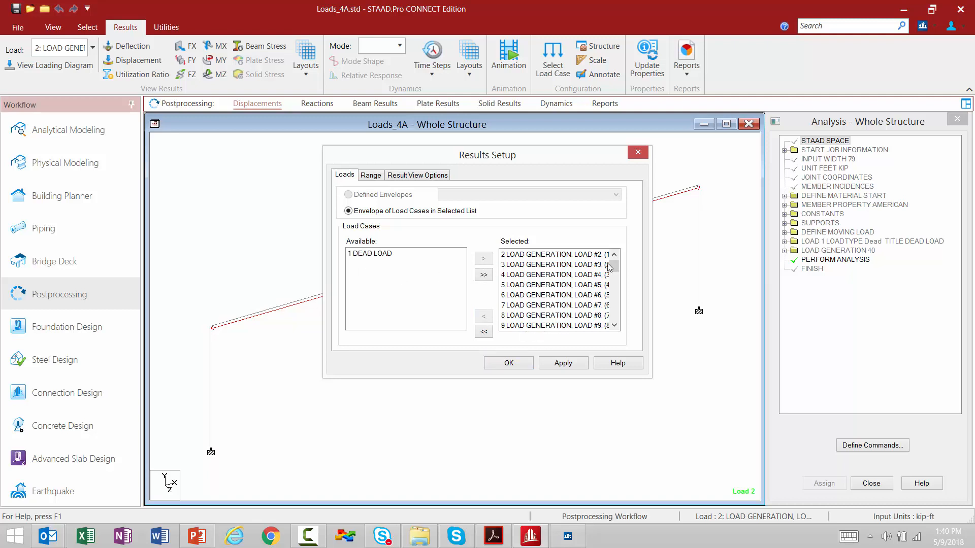
{"action": "mouse_move", "coordinate": [613, 266]}
{"action": "left_mouse_down"}
{"action": "mouse_move", "coordinate": [613, 325]}
{"action": "mouse_move", "coordinate": [616, 260]}
{"action": "left_mouse_up"}
Enable automatic scaling of the results for axial forces, shear, bending, stress and torsion, and apply the results setup
{"action": "left_click", "coordinate": [387, 176]}
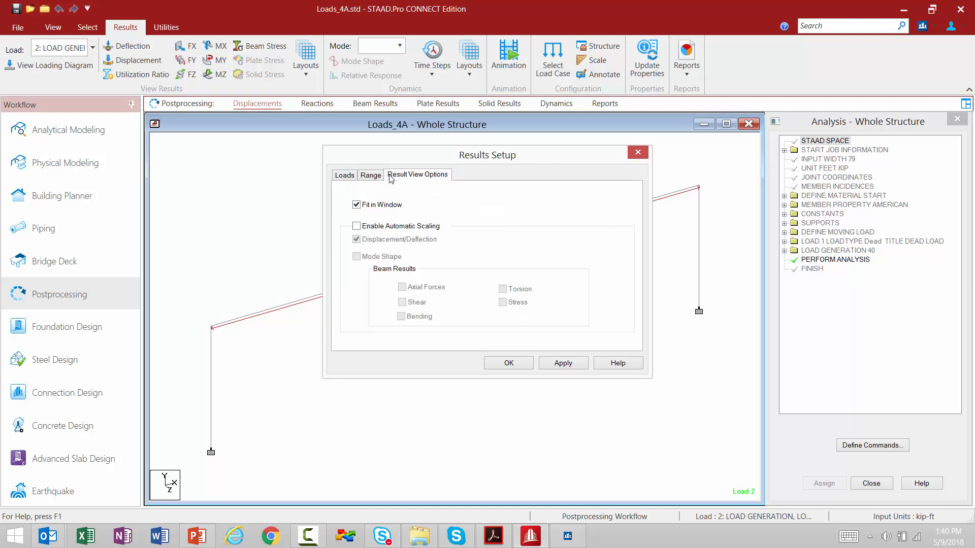
{"action": "left_click", "coordinate": [357, 226]}
{"action": "left_click", "coordinate": [402, 287]}
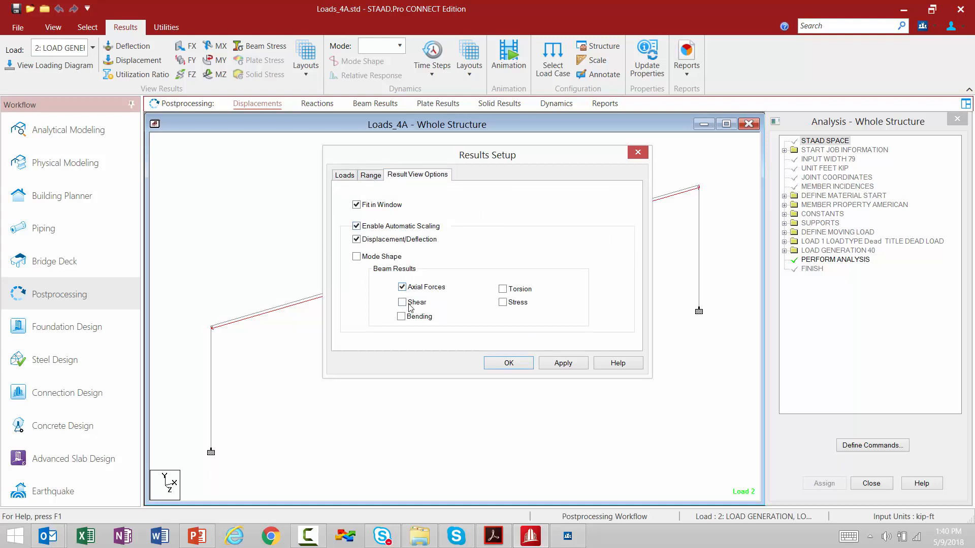
{"action": "left_click", "coordinate": [402, 302]}
{"action": "left_click", "coordinate": [401, 316]}
{"action": "left_click", "coordinate": [503, 302]}
{"action": "left_click", "coordinate": [503, 289]}
{"action": "left_click", "coordinate": [516, 364]}
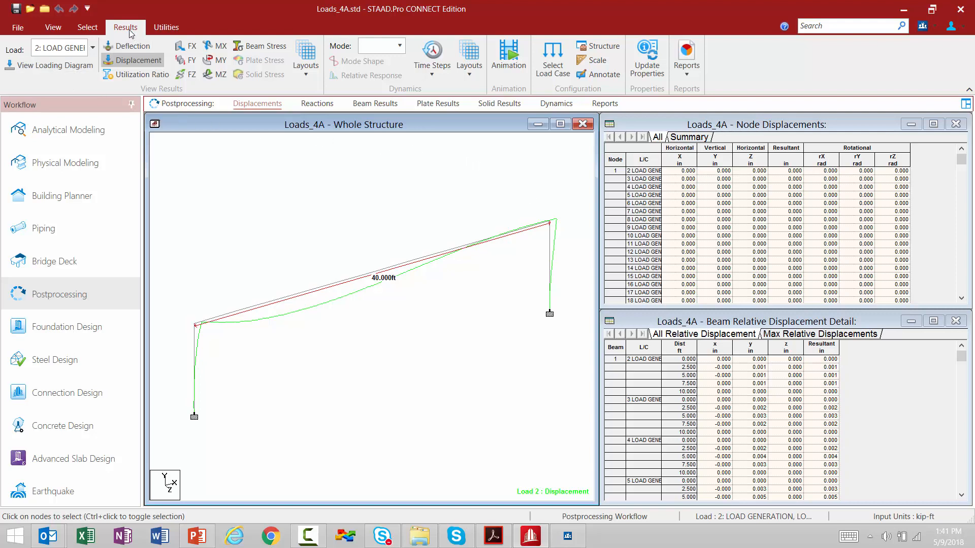
Show the loading diagram on the structure and display generated load case 5
{"action": "left_click", "coordinate": [35, 69]}
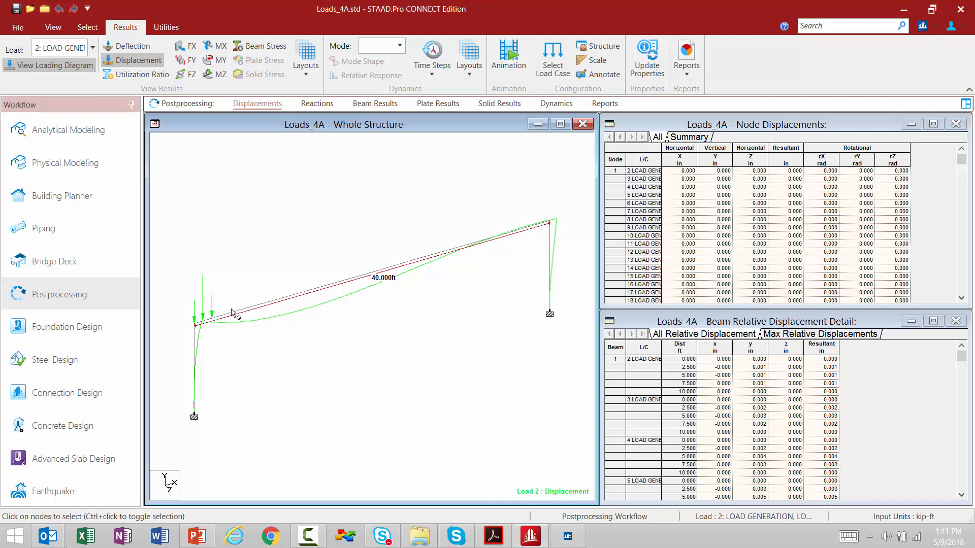
{"action": "left_click", "coordinate": [94, 47]}
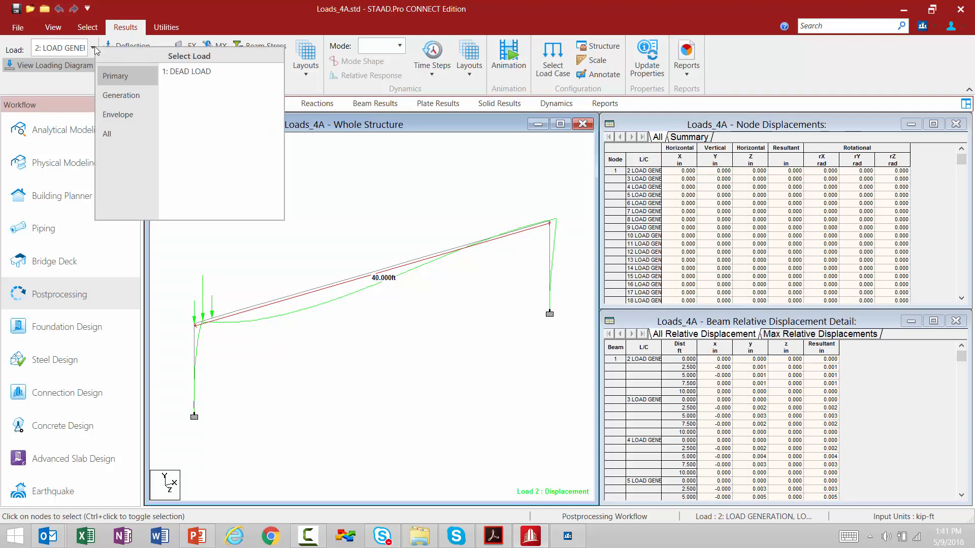
{"action": "left_click", "coordinate": [117, 96]}
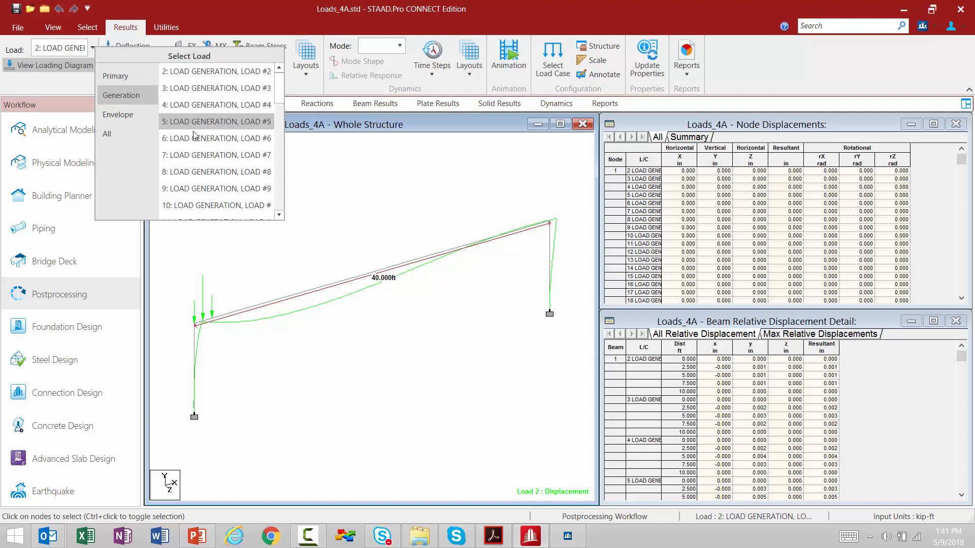
{"action": "left_click", "coordinate": [207, 122]}
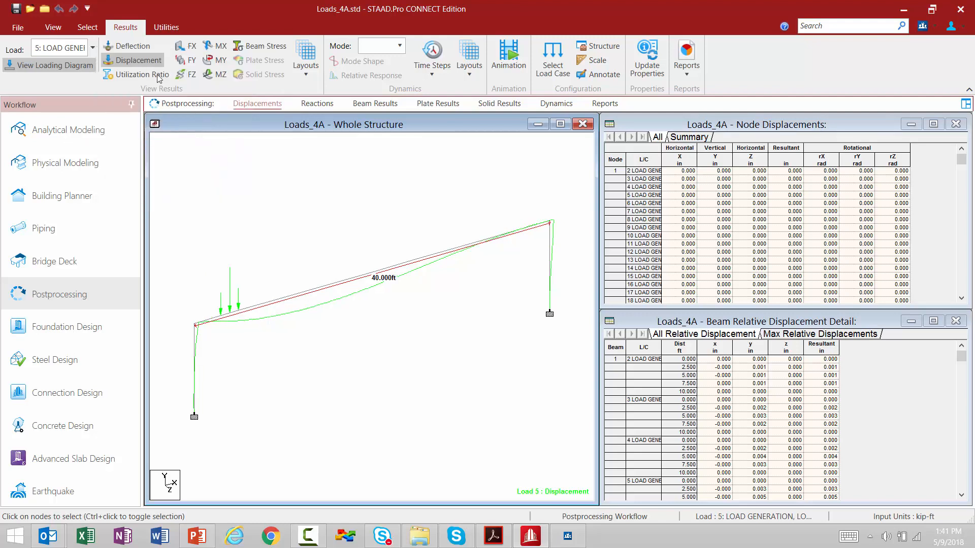
Display generated load case 9 on the structure to view its vehicle position and displacement
{"action": "left_click", "coordinate": [92, 48]}
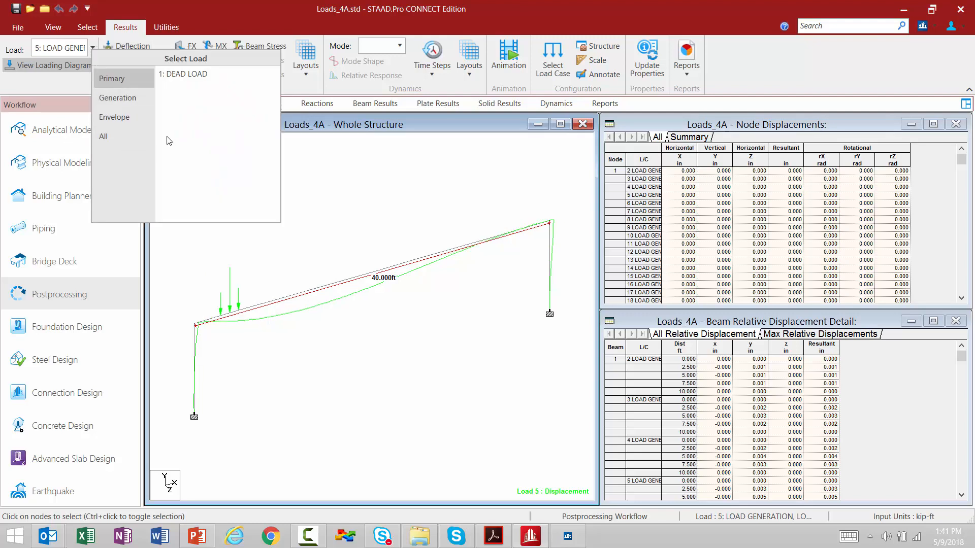
{"action": "left_click", "coordinate": [117, 96]}
{"action": "left_click", "coordinate": [209, 202]}
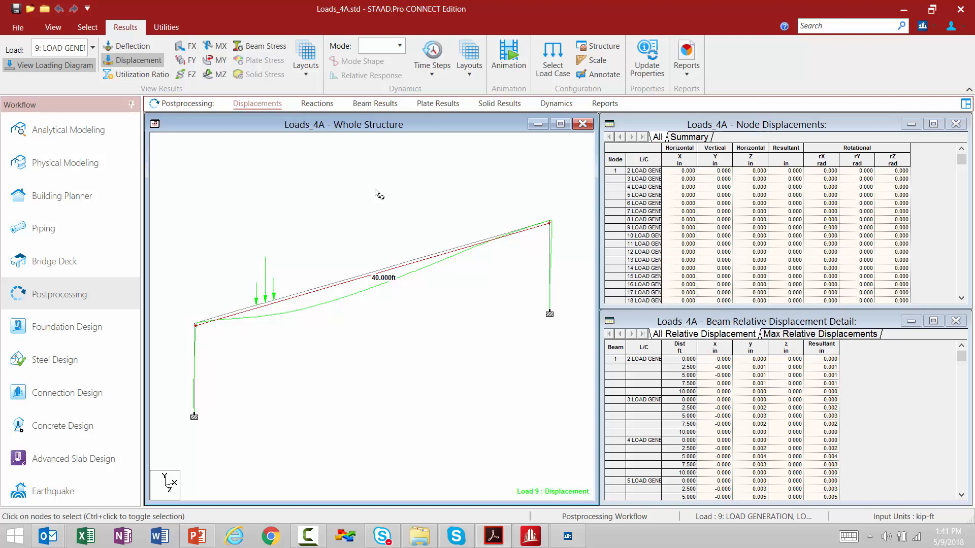
Show the summary of the node displacements and highlight the Max Y and Min Y rows to locate their nodes
{"action": "left_click", "coordinate": [637, 123]}
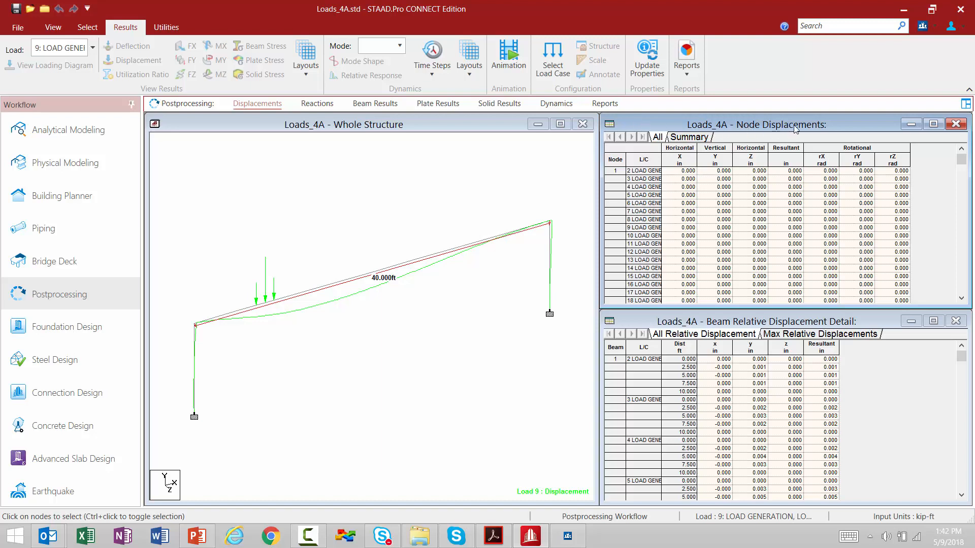
{"action": "left_click", "coordinate": [692, 138]}
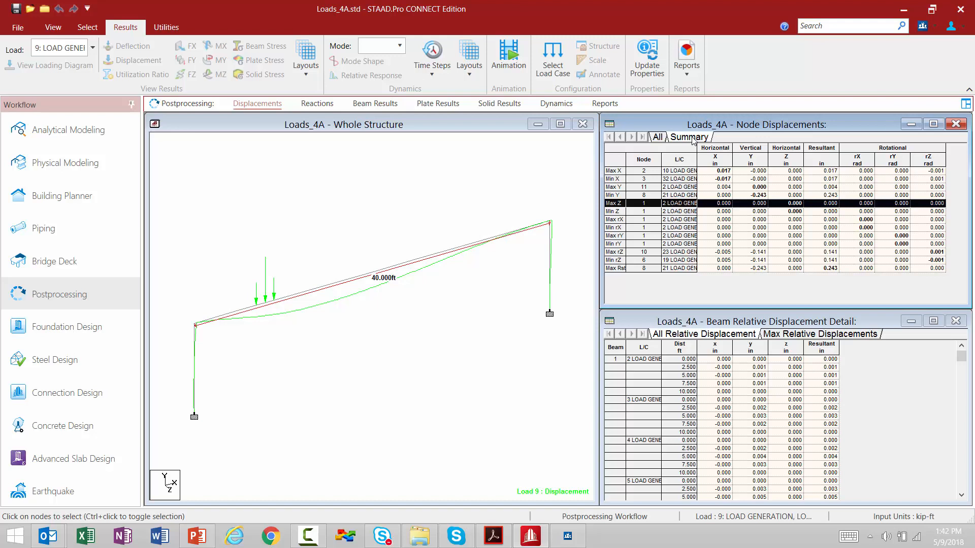
{"action": "left_click", "coordinate": [612, 188]}
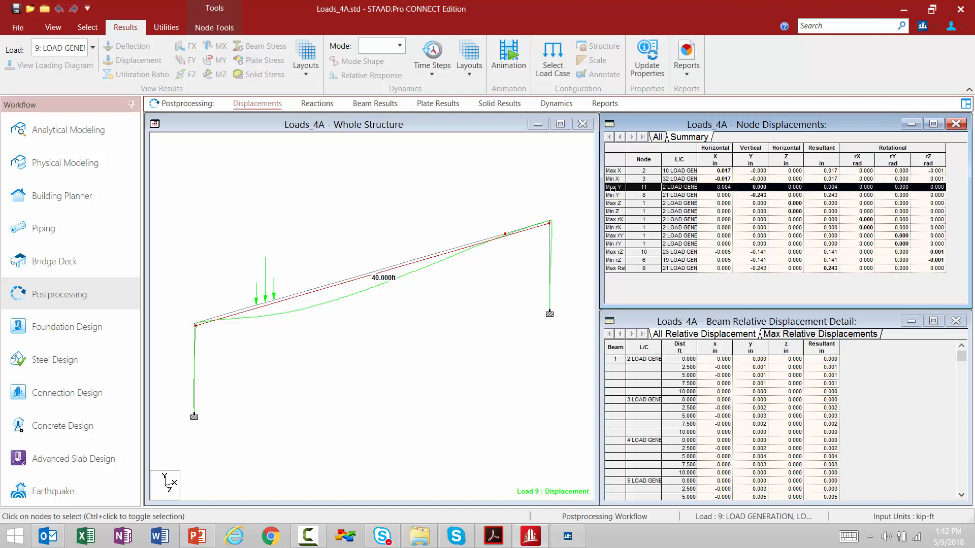
{"action": "left_click", "coordinate": [612, 196]}
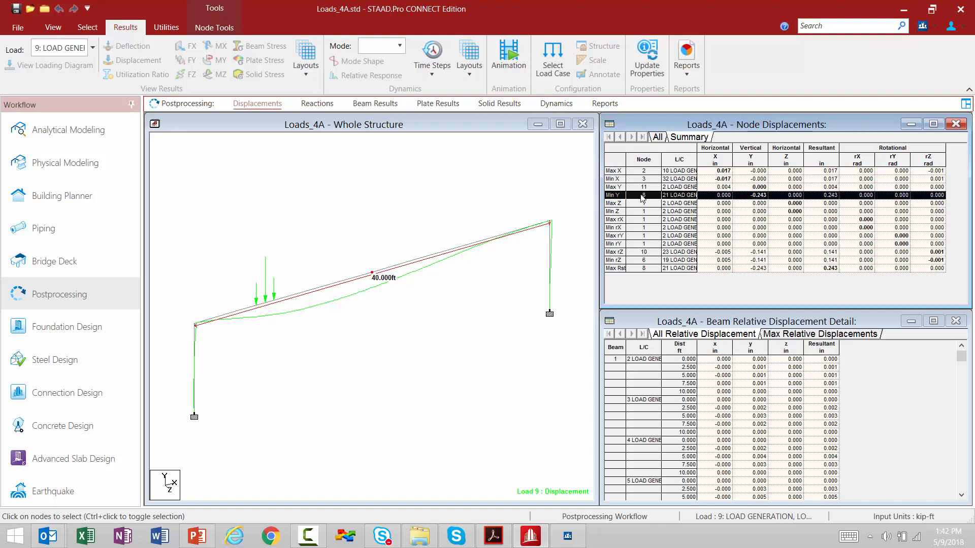
Display generated load case 21 with its displacement on the structure
{"action": "left_click", "coordinate": [93, 48]}
{"action": "left_click", "coordinate": [120, 93]}
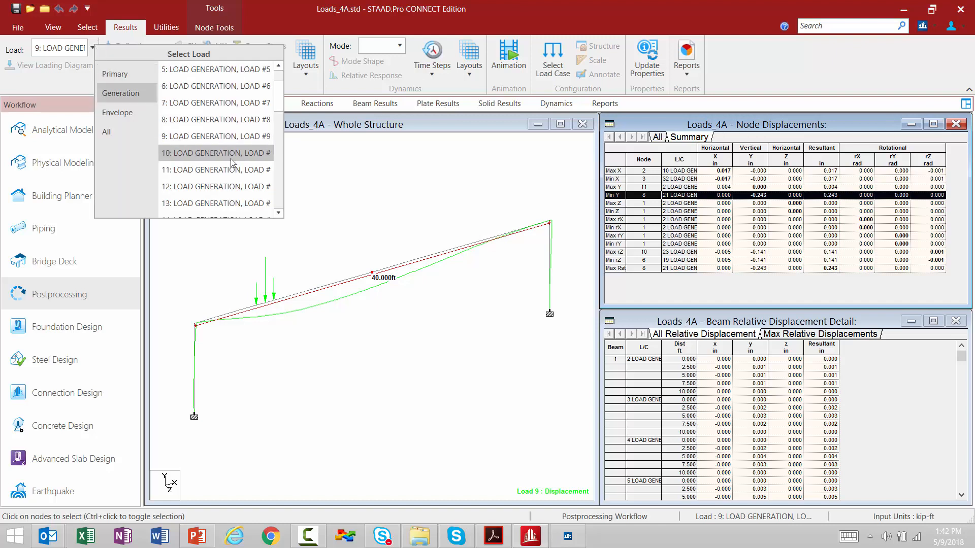
{"action": "scroll", "coordinate": [232, 162], "scroll_direction": "down", "scroll_amount": 3}
{"action": "left_click", "coordinate": [233, 186]}
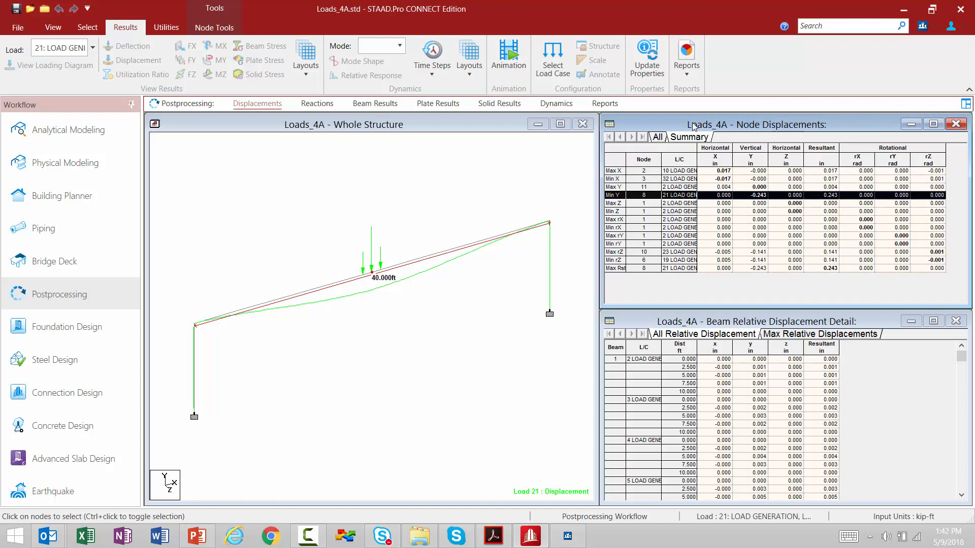
Open the beam results and examine the Max Fy and Max Mx rows in the beam end forces summary
{"action": "left_click", "coordinate": [367, 105]}
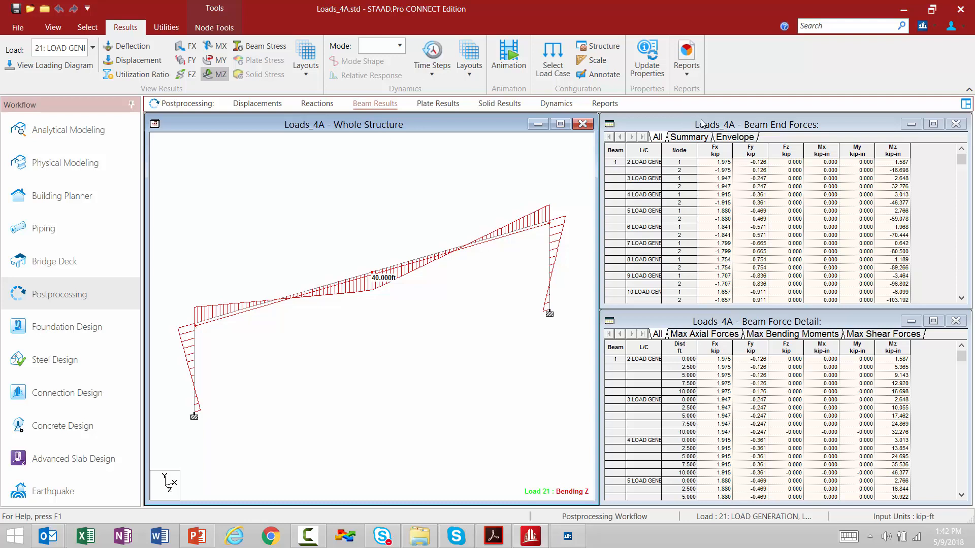
{"action": "left_click", "coordinate": [688, 138]}
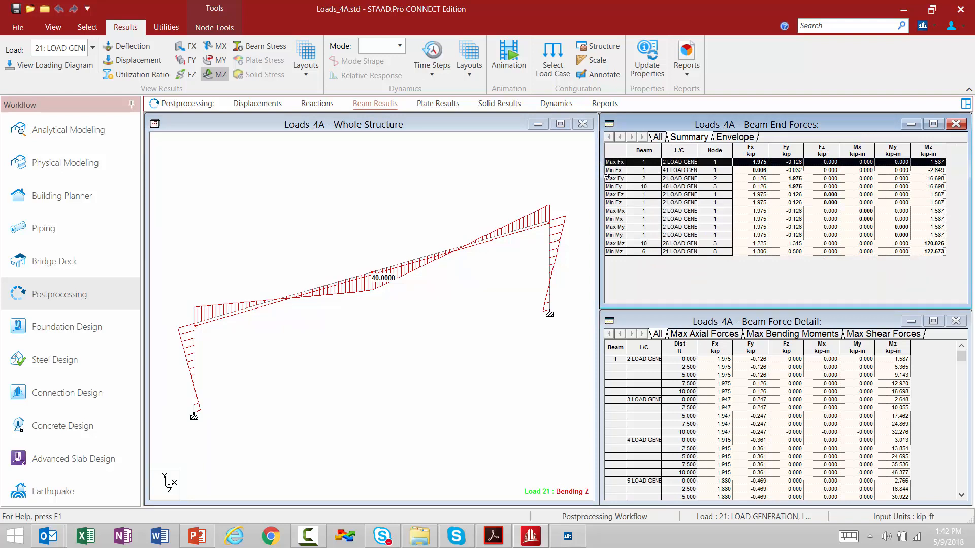
{"action": "left_click", "coordinate": [607, 178]}
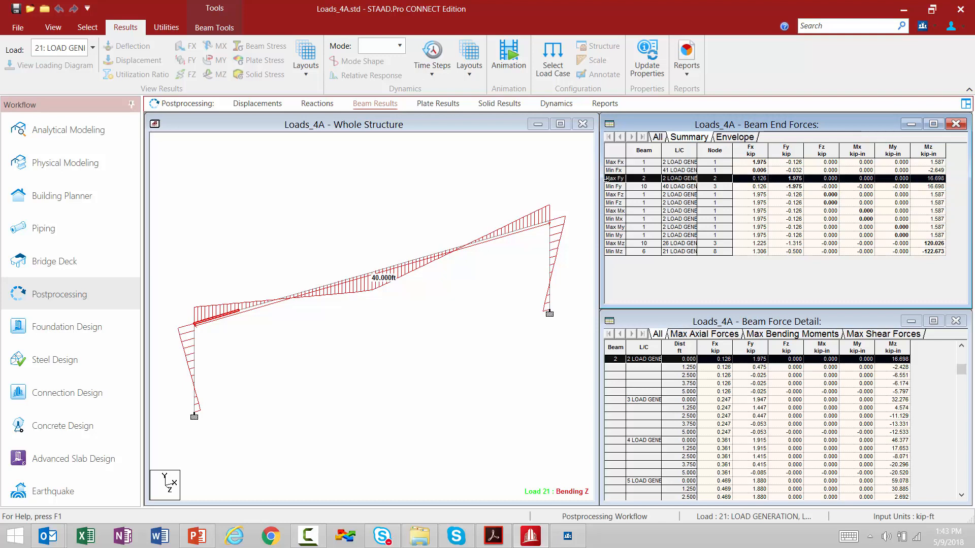
{"action": "left_click", "coordinate": [609, 210]}
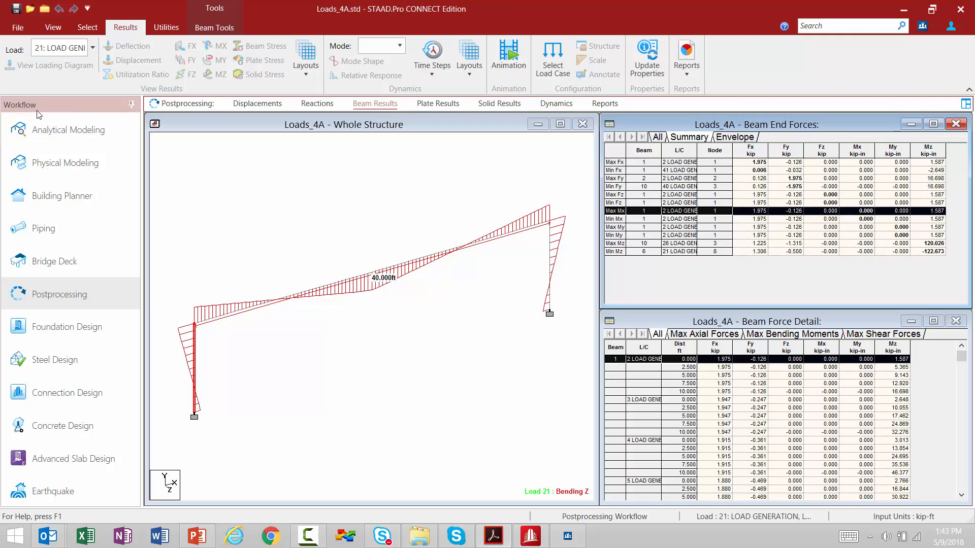
Return to the Analytical Modeling workflow and expand the load case details in the loading definitions
{"action": "left_click", "coordinate": [34, 132]}
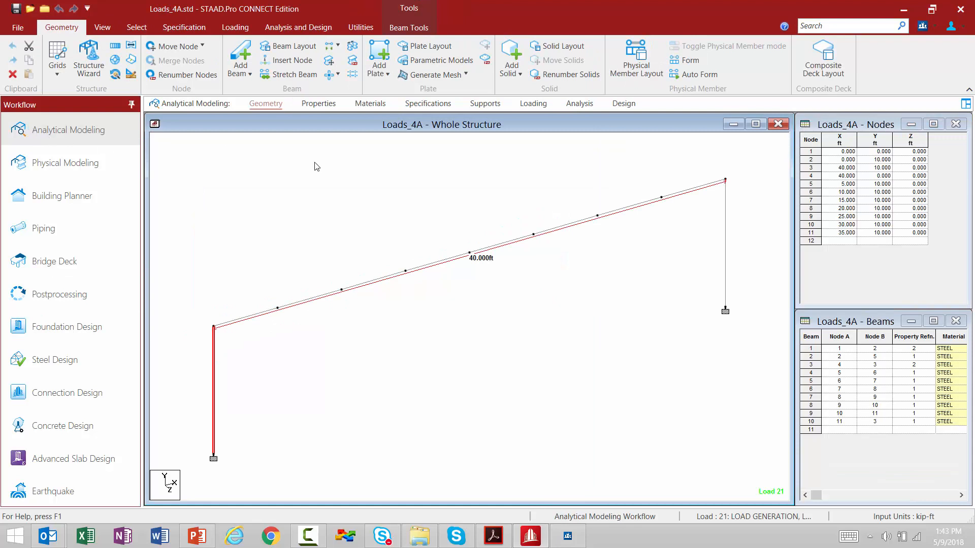
{"action": "left_click", "coordinate": [533, 103]}
{"action": "left_click", "coordinate": [752, 147]}
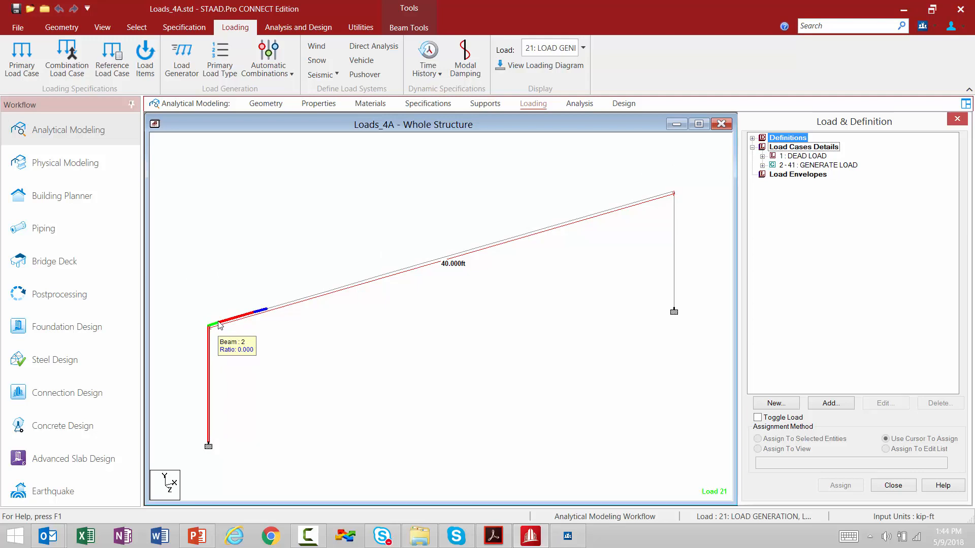
Open the model's command file in the STAAD editor and go to the load generation commands
{"action": "left_click", "coordinate": [354, 29]}
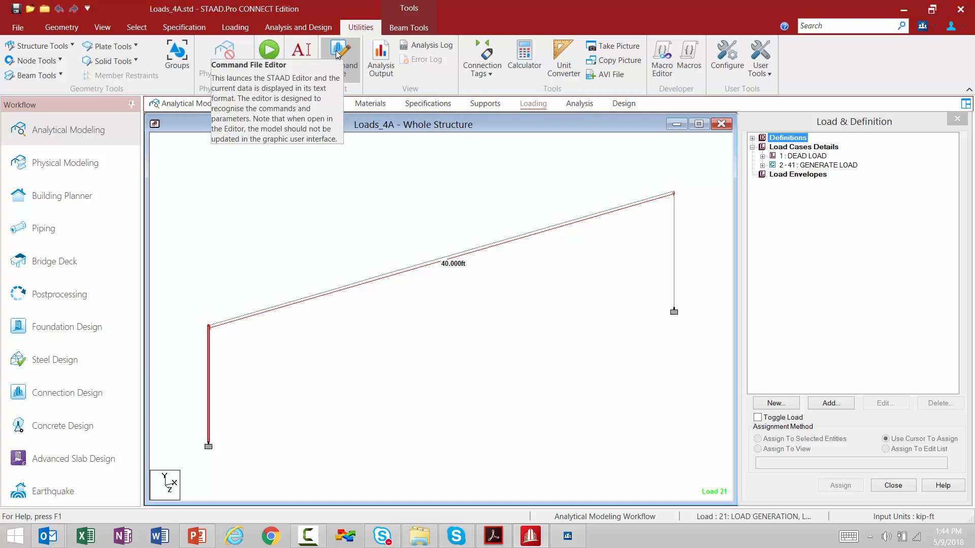
{"action": "left_click", "coordinate": [341, 70]}
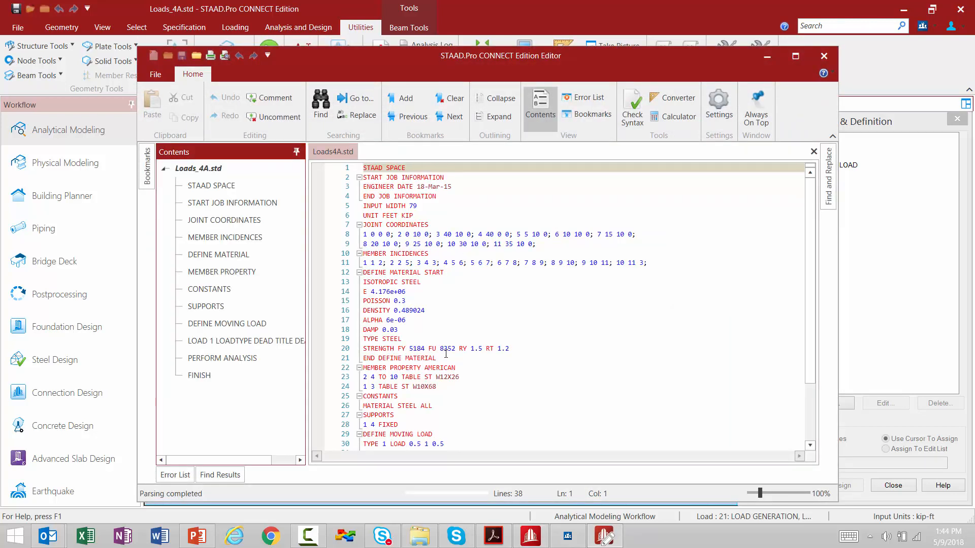
{"action": "left_click", "coordinate": [442, 359]}
{"action": "scroll", "coordinate": [454, 373], "scroll_direction": "down", "scroll_amount": 3}
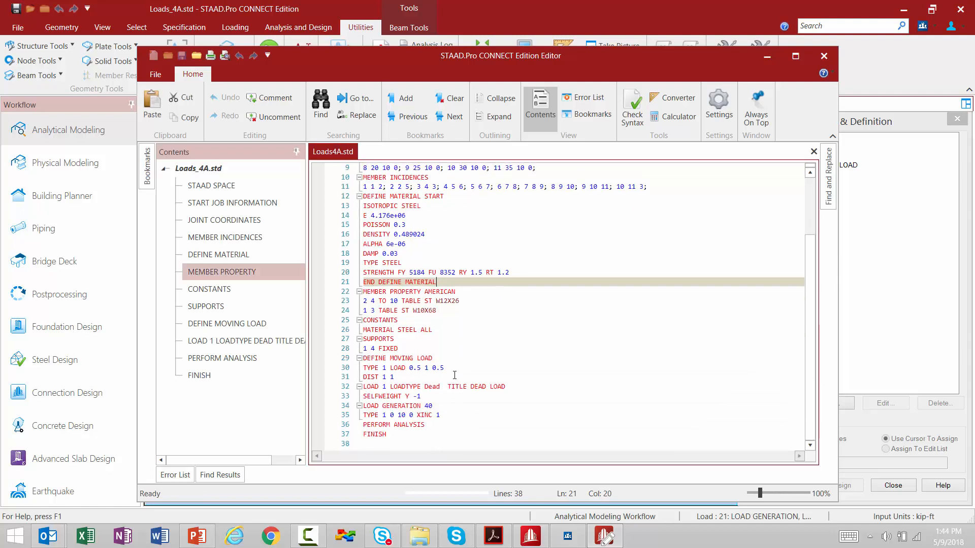
Below the load generation commands, add LOAD COMB 42 titled "COMBINATION LOAD CASE 42" with the factors "1 1.0 21 1.0"
{"action": "left_click", "coordinate": [441, 417]}
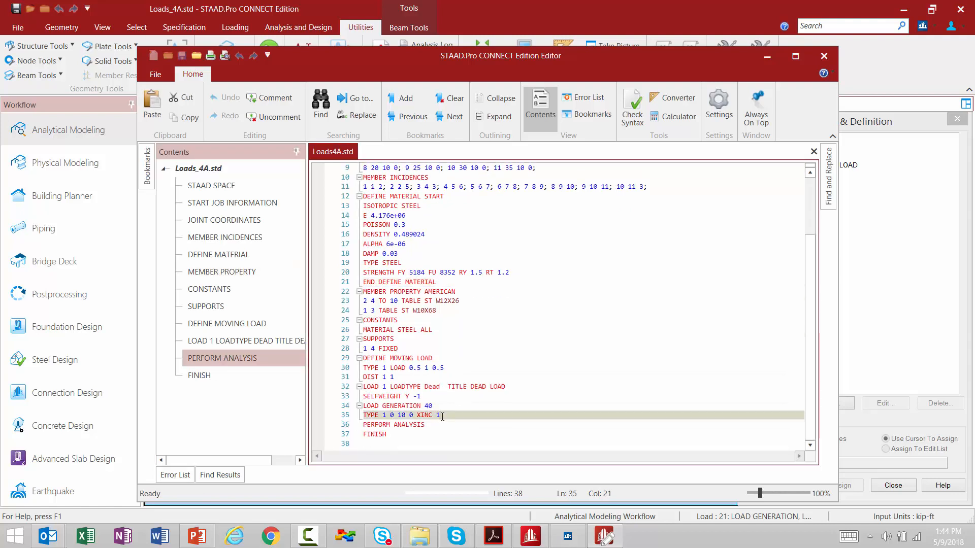
{"action": "key", "text": "Return"}
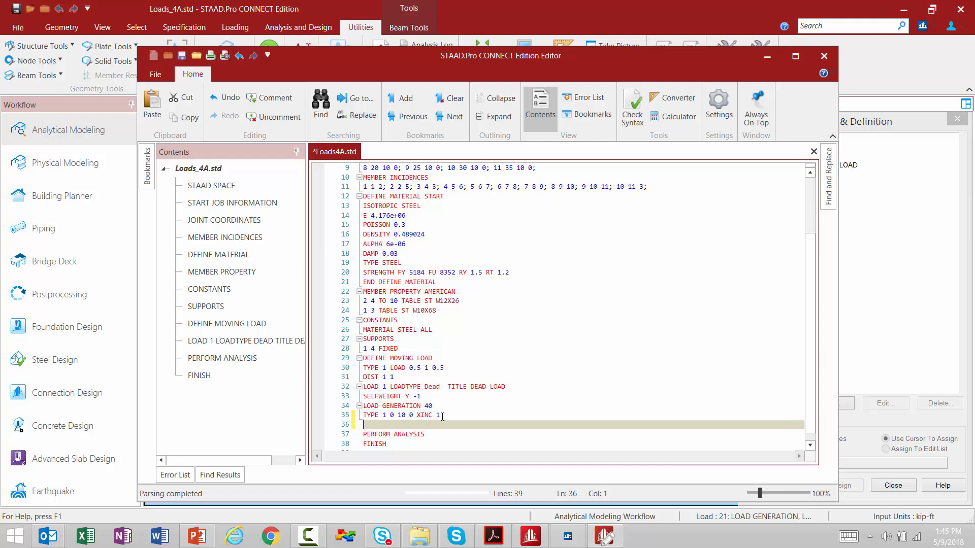
{"action": "type", "text": "LOAD"}
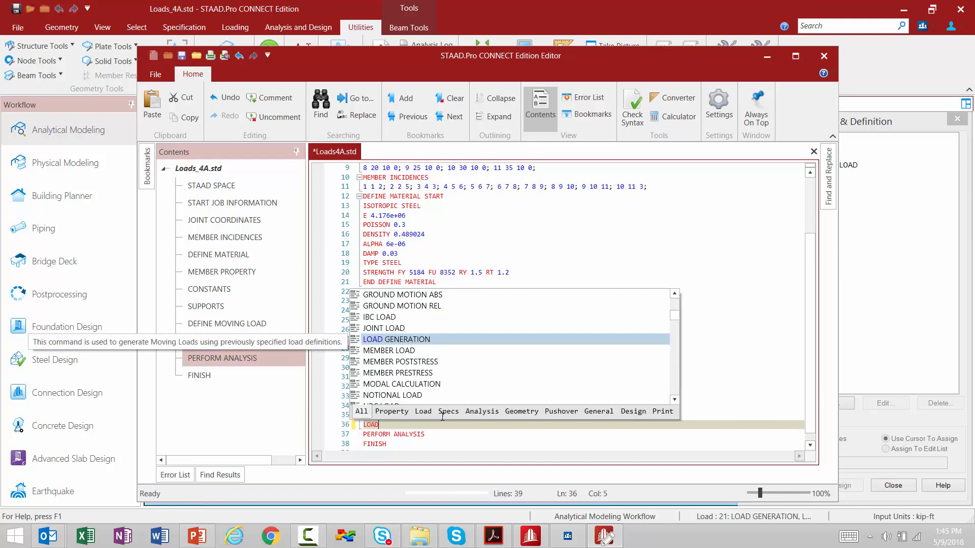
{"action": "type", "text": " COMB "}
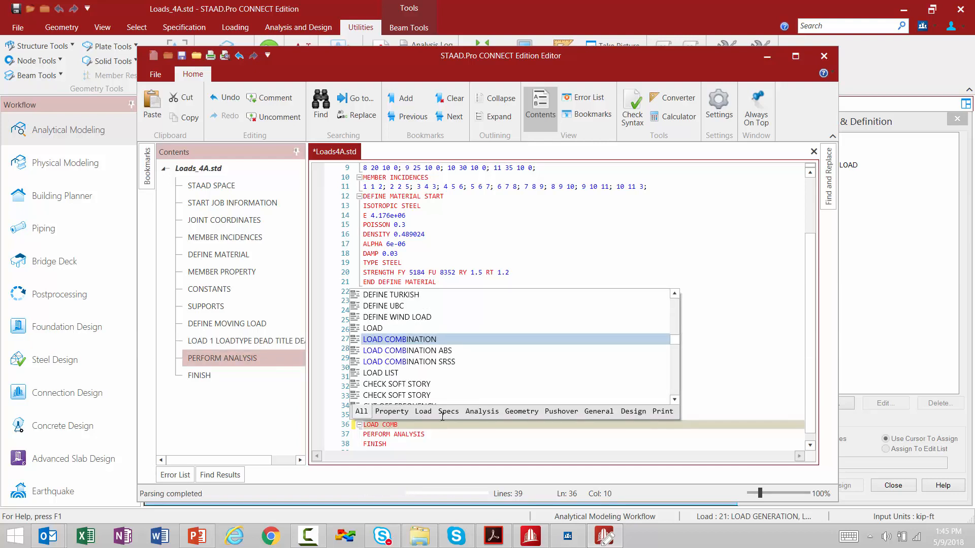
{"action": "type", "text": "42"}
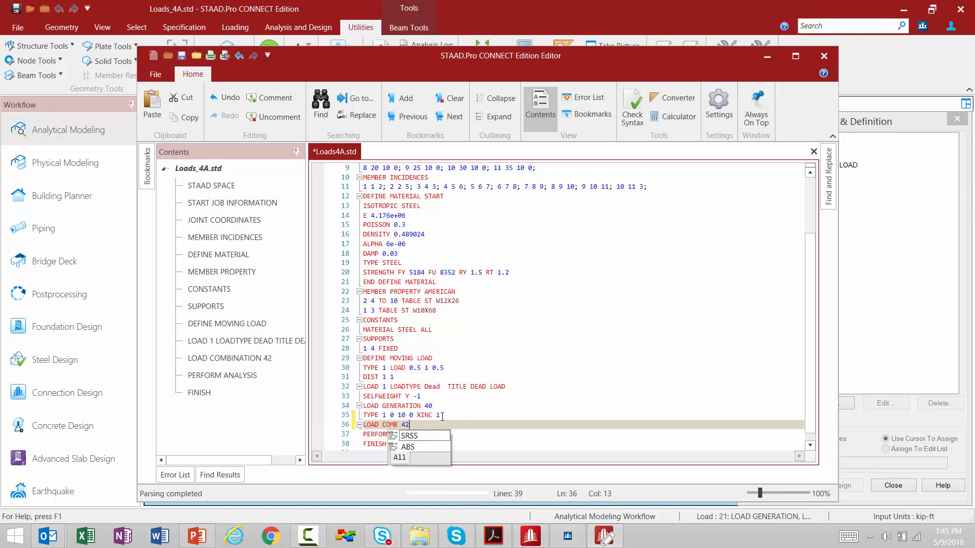
{"action": "type", "text": " COMB"}
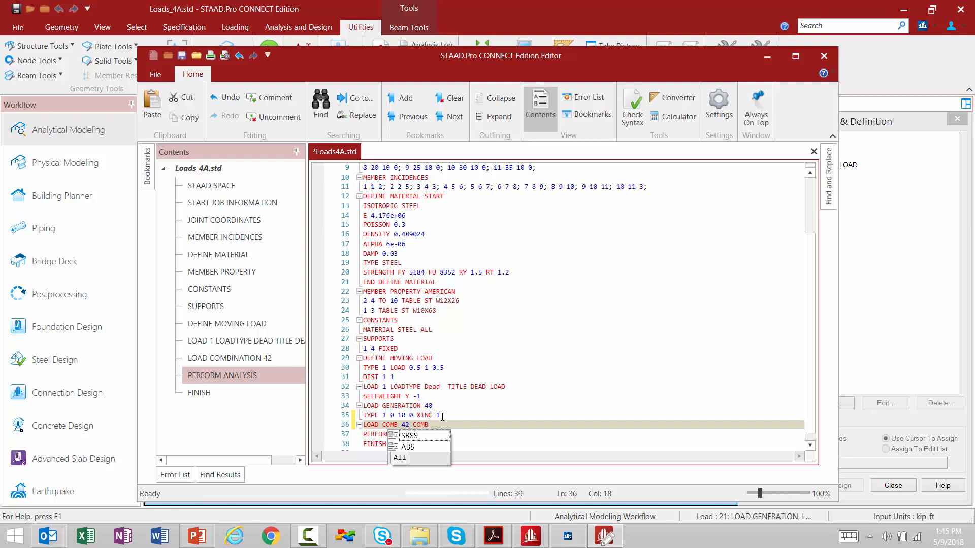
{"action": "type", "text": "INATION LOAD CASE 4"}
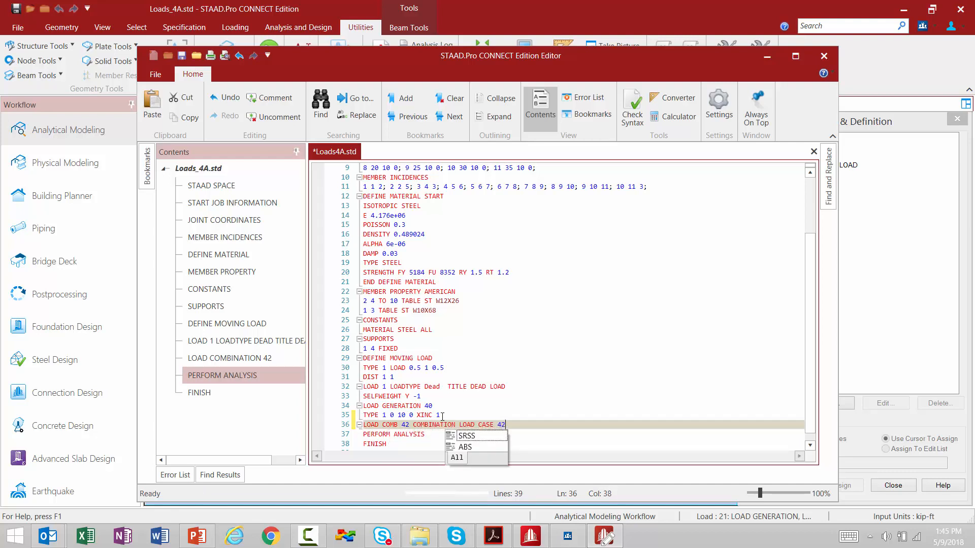
{"action": "type", "text": "2"}
{"action": "key", "text": "Return"}
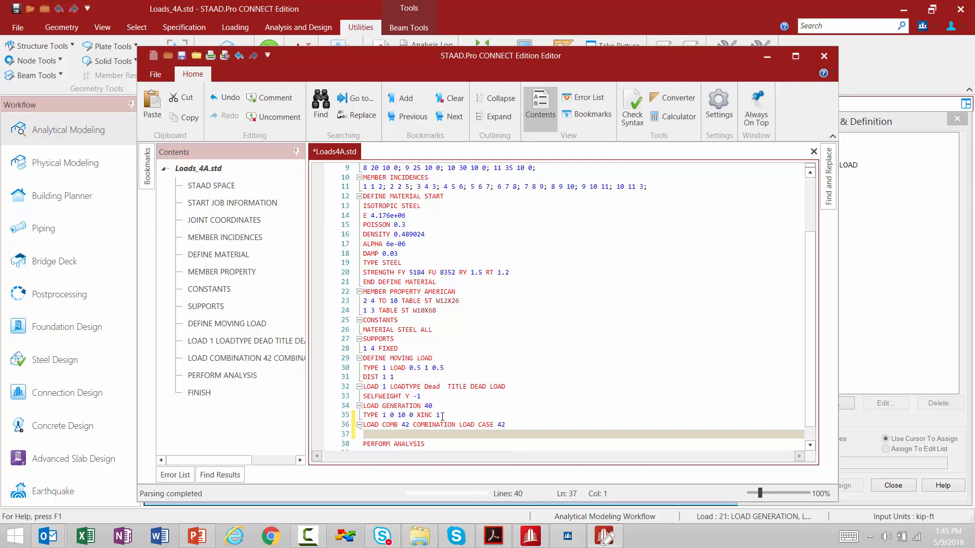
{"action": "type", "text": "1 "}
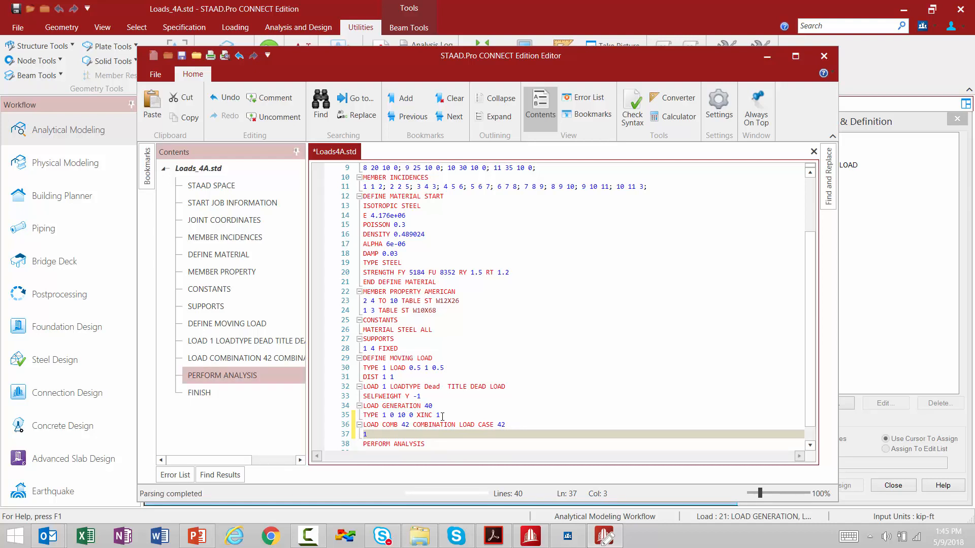
{"action": "type", "text": "1.0 21 1.0"}
{"action": "key", "text": "Return"}
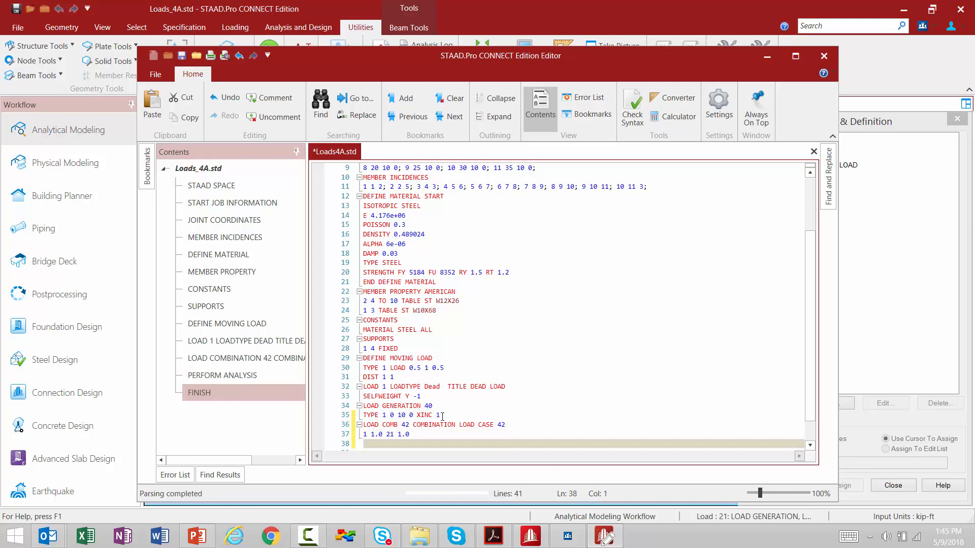
Below combination 42, add LOAD COMB 43 titled "COMBINATION LOAD CASE 43" with the factors "1 1.0 2 1.0"
{"action": "type", "text": "LOAD"}
{"action": "scroll", "coordinate": [567, 365], "scroll_direction": "down", "scroll_amount": 2}
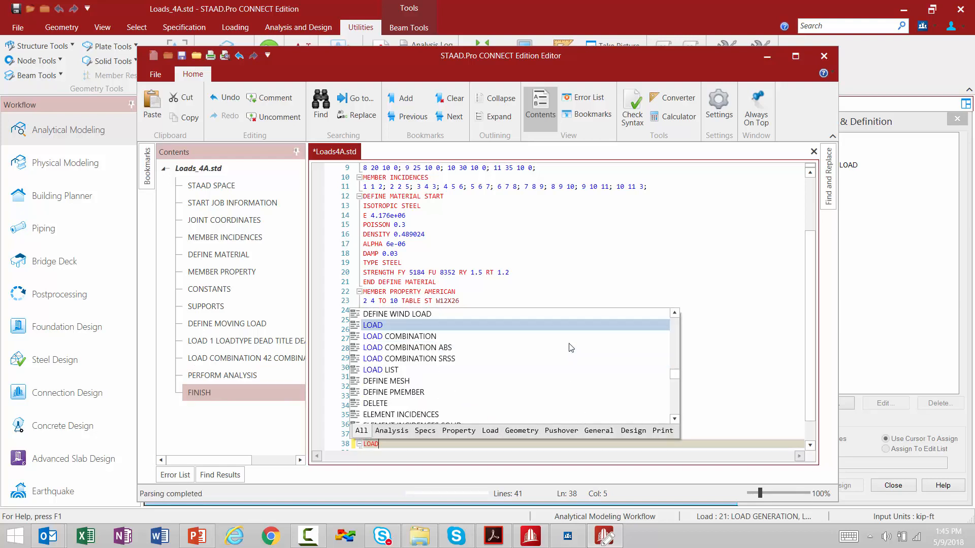
{"action": "left_click", "coordinate": [384, 444]}
{"action": "scroll", "coordinate": [406, 422], "scroll_direction": "down", "scroll_amount": 1}
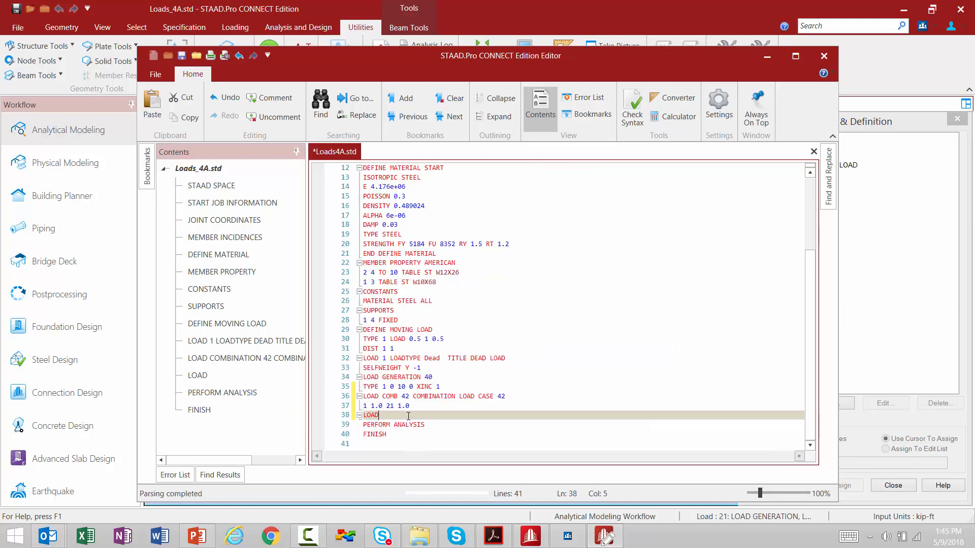
{"action": "type", "text": "COMB"}
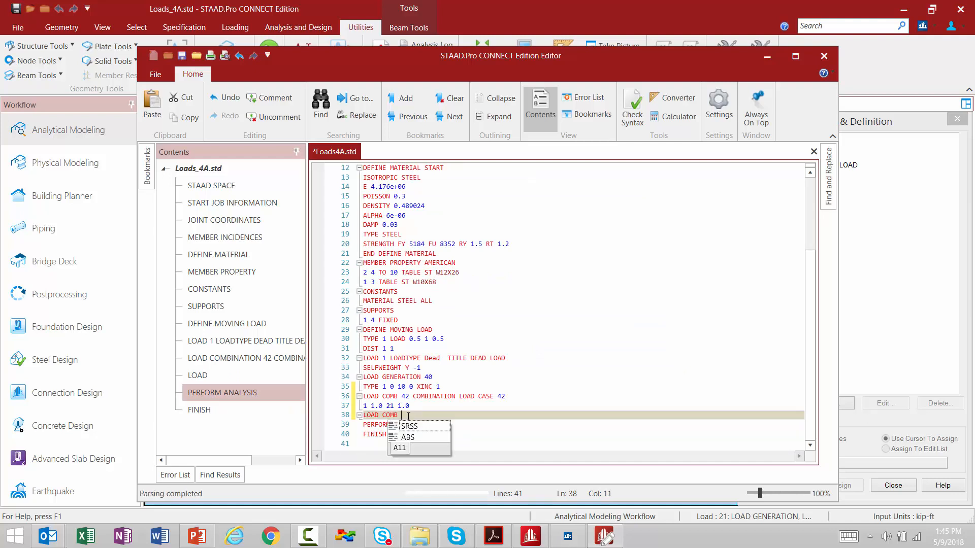
{"action": "type", "text": " 43 COMBIN"}
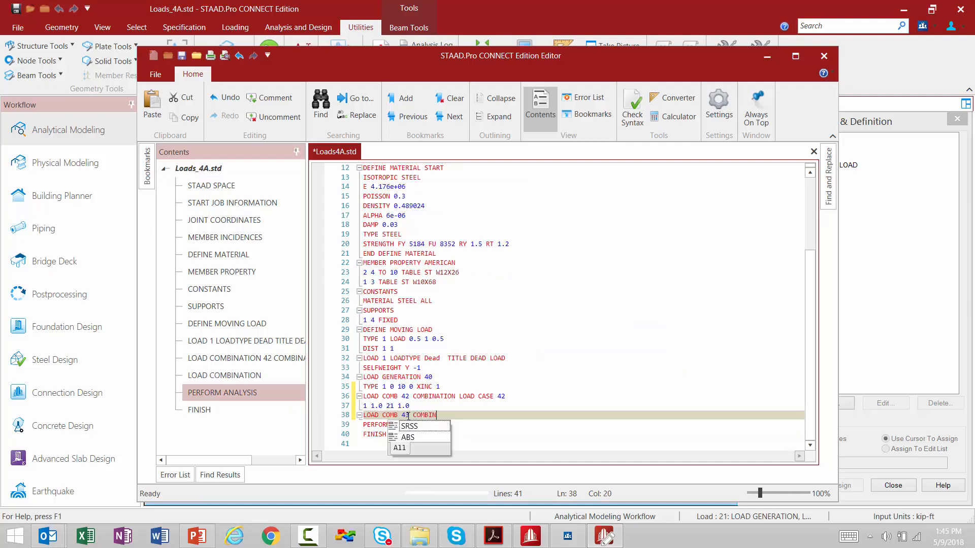
{"action": "type", "text": "ATION LOAD CASE 43"}
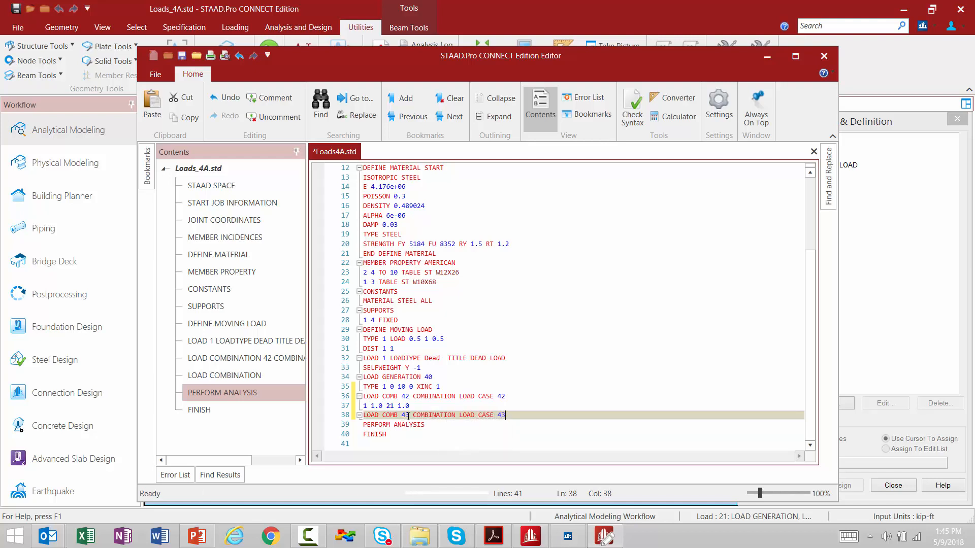
{"action": "key", "text": "Return"}
{"action": "type", "text": "1 "}
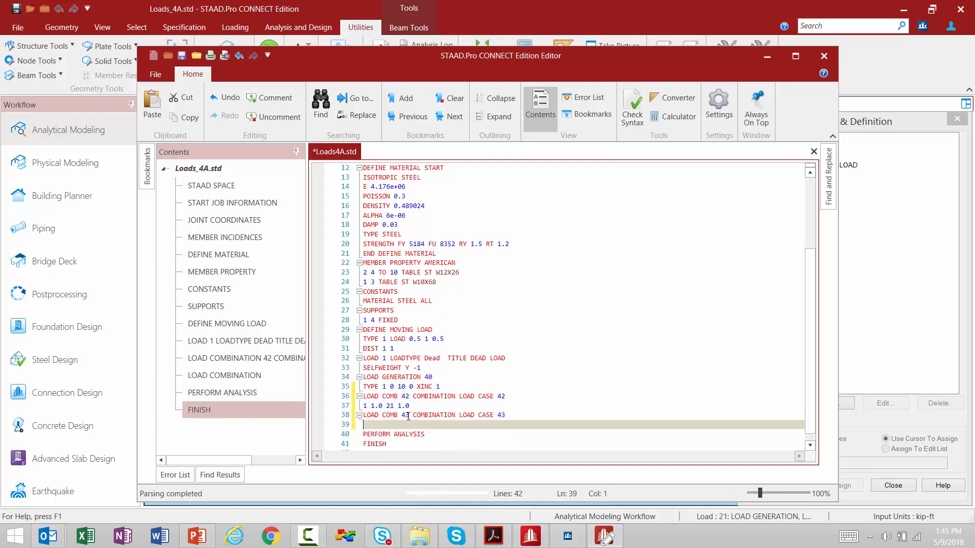
{"action": "type", "text": "1.0"}
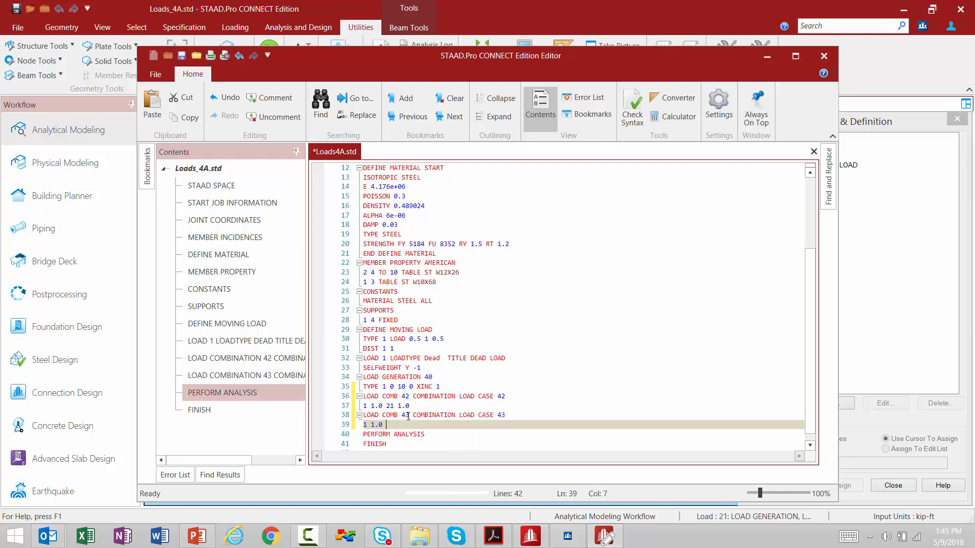
{"action": "type", "text": " 2 1.0"}
{"action": "left_click", "coordinate": [481, 396]}
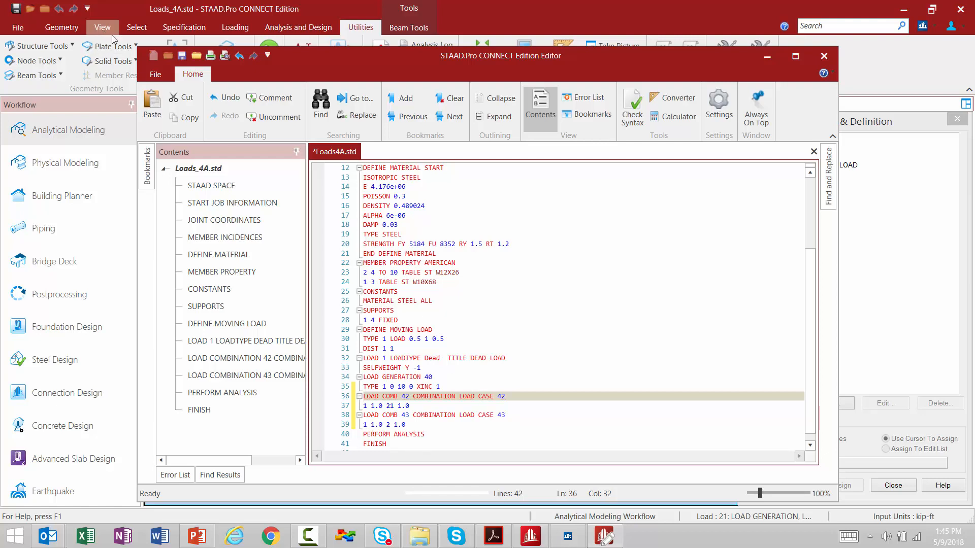
Save the edited command file and close the editor, reloading the model without assigning a project
{"action": "left_click", "coordinate": [183, 56]}
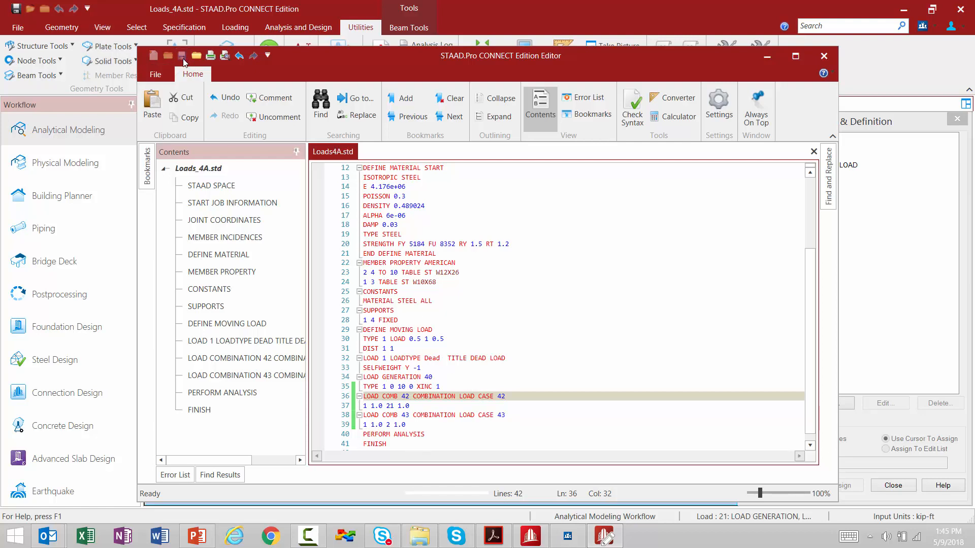
{"action": "left_click", "coordinate": [823, 55]}
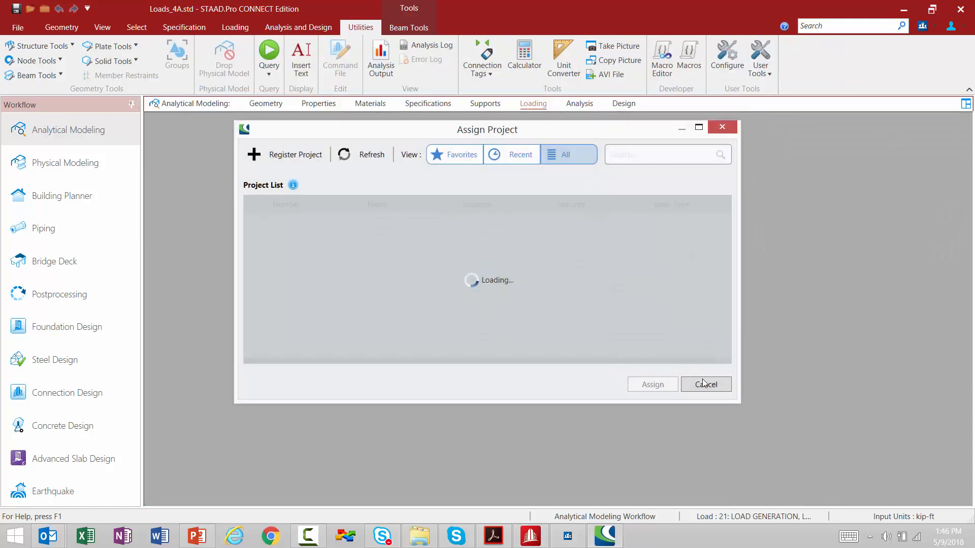
{"action": "left_click", "coordinate": [704, 386]}
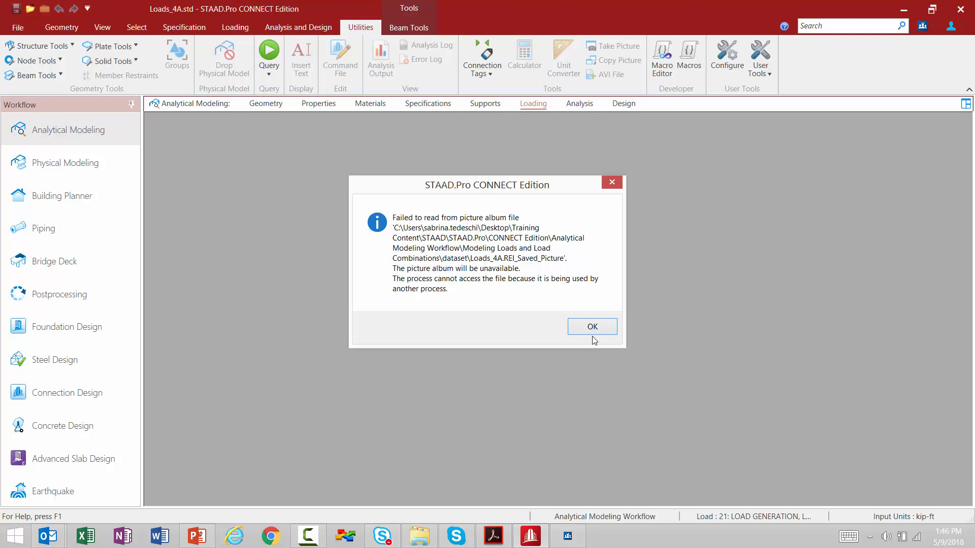
{"action": "left_click", "coordinate": [592, 329]}
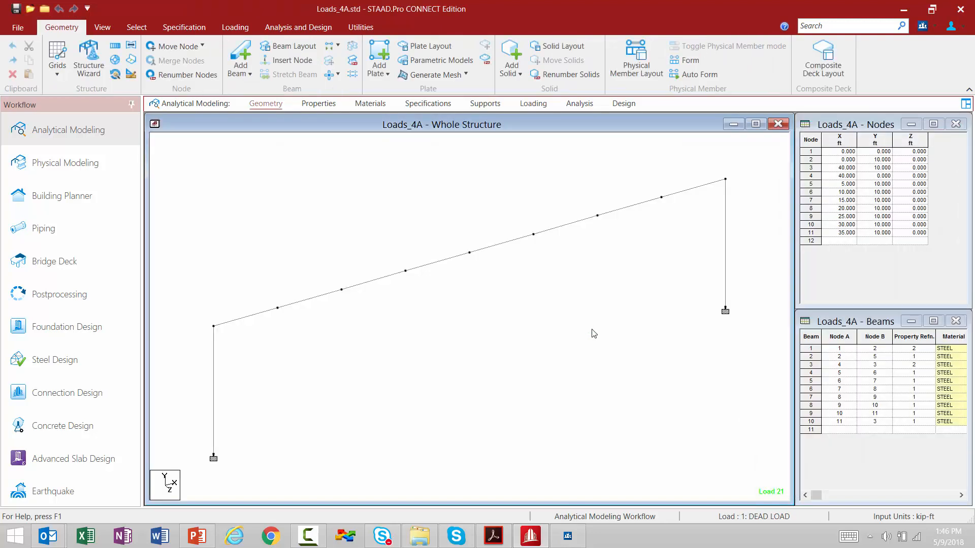
In the loading definitions, expand combination load cases 42 and 43 to check their component loads and factors
{"action": "left_click", "coordinate": [526, 106]}
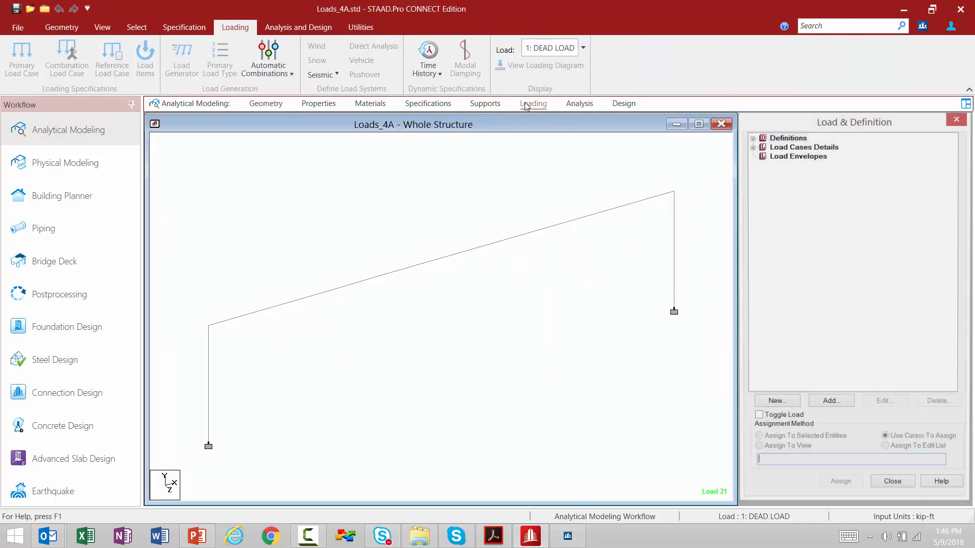
{"action": "left_click", "coordinate": [752, 148]}
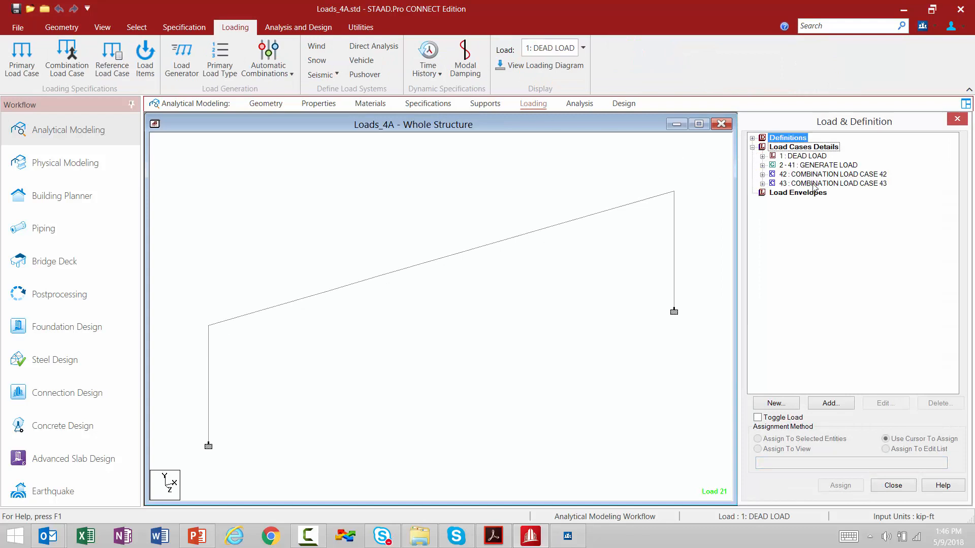
{"action": "left_click", "coordinate": [762, 174]}
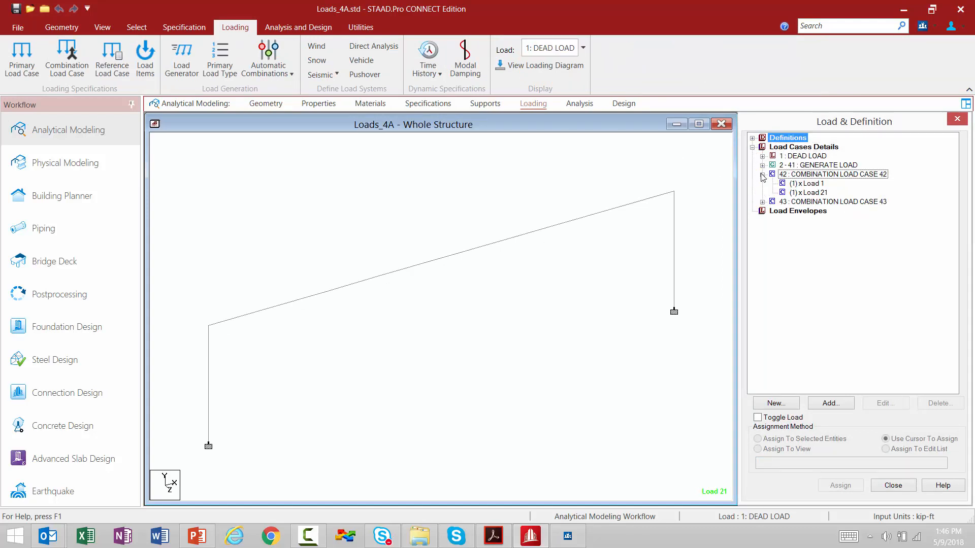
{"action": "left_click", "coordinate": [762, 201]}
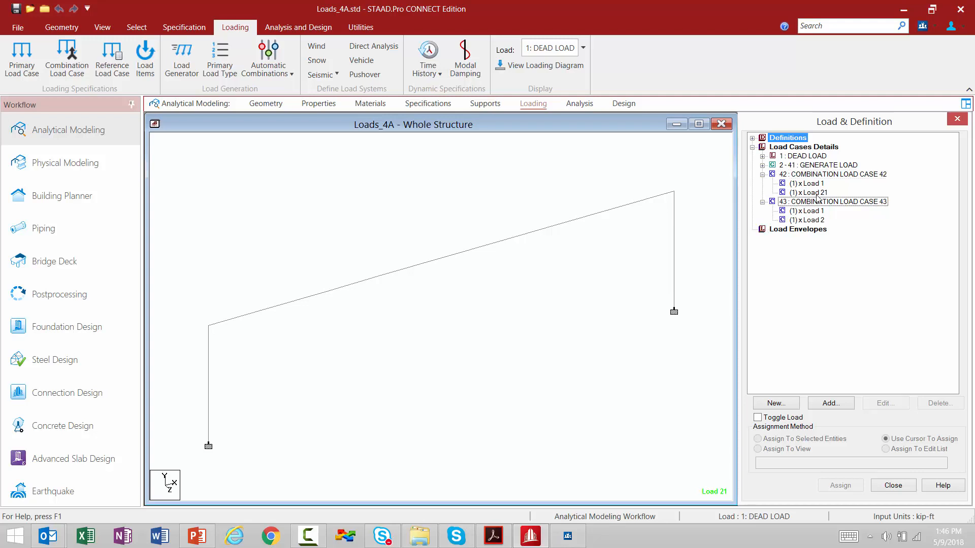
Run the analysis and go to post-processing mode, keeping all load cases selected in the results setup
{"action": "left_click", "coordinate": [277, 28]}
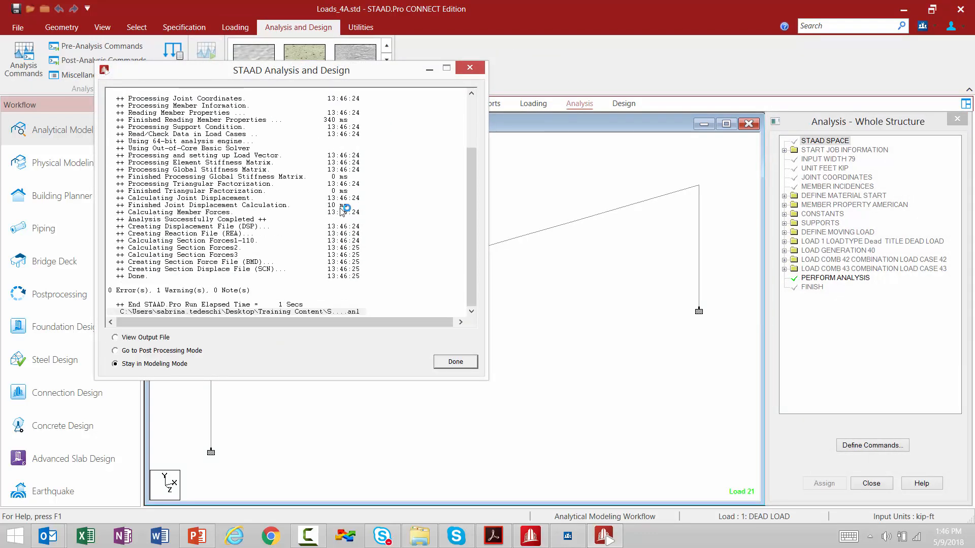
{"action": "left_click", "coordinate": [124, 352]}
{"action": "left_click", "coordinate": [451, 363]}
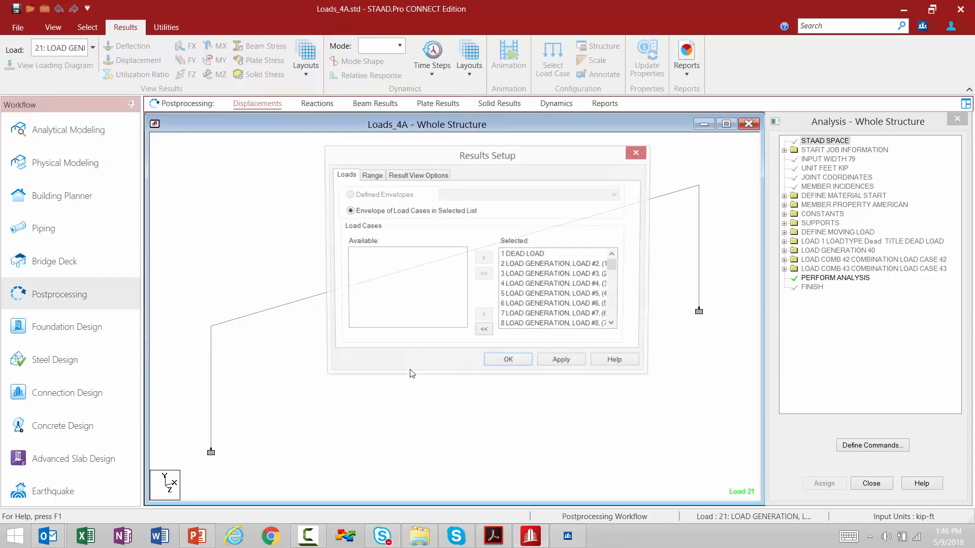
{"action": "left_click", "coordinate": [496, 368]}
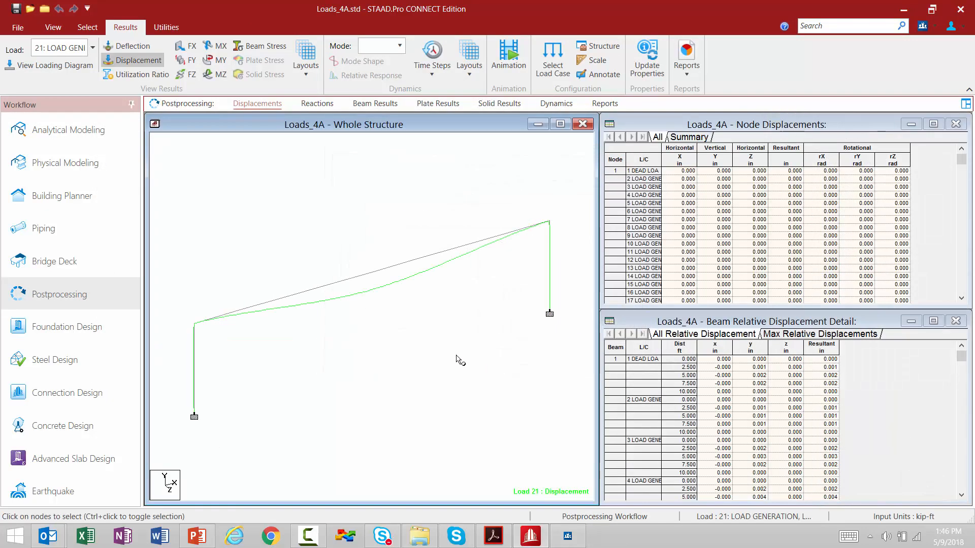
View the frame's displaced shape for combination load case 42, followed by combination load case 43
{"action": "left_click", "coordinate": [92, 48]}
{"action": "left_click", "coordinate": [119, 111]}
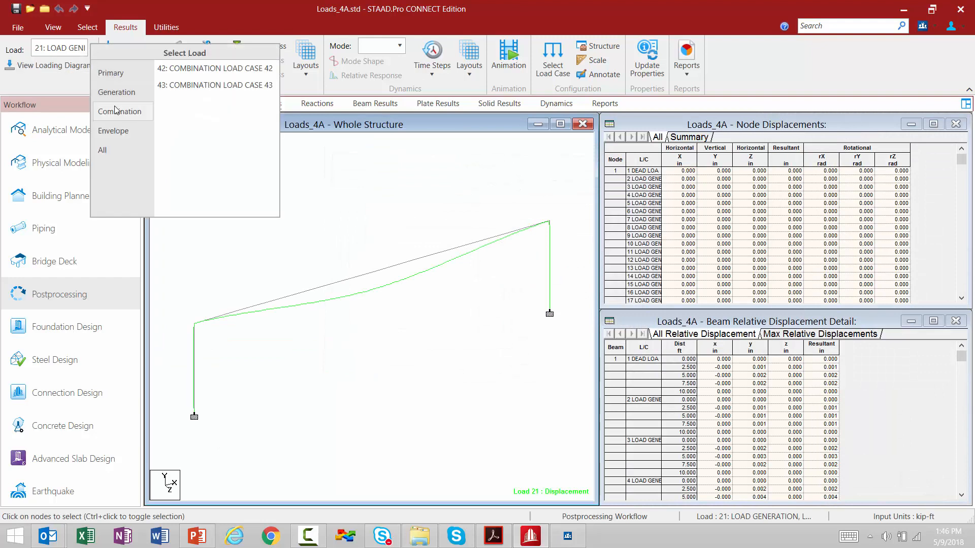
{"action": "left_click", "coordinate": [179, 68]}
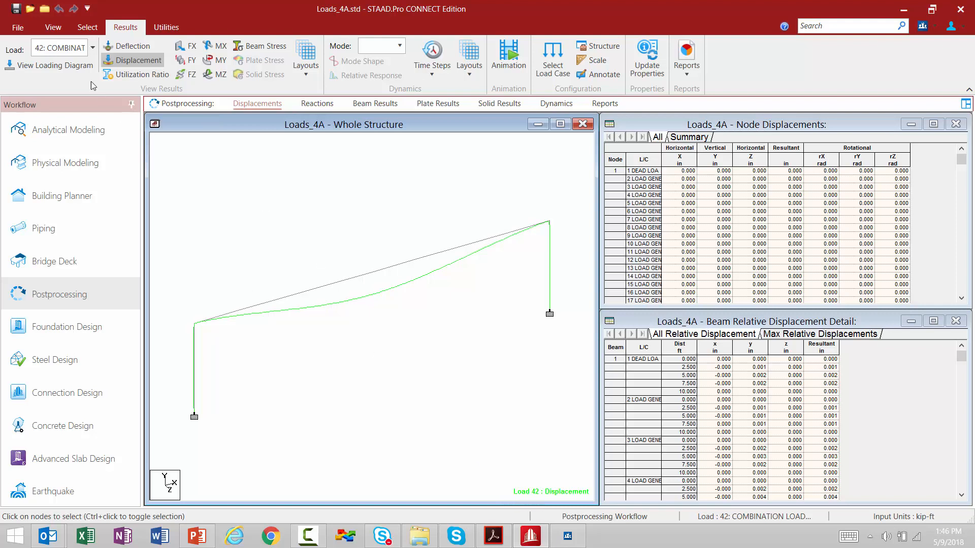
{"action": "left_click", "coordinate": [92, 47]}
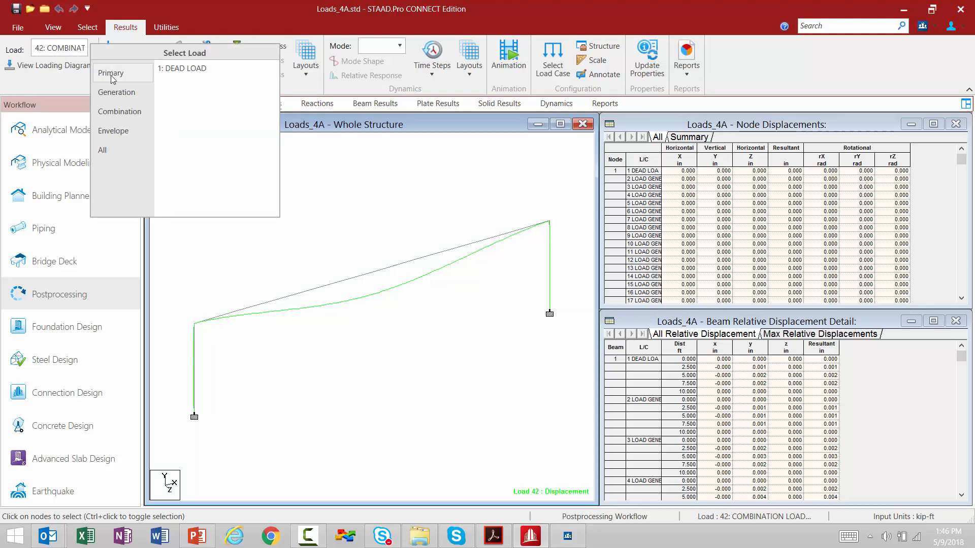
{"action": "left_click", "coordinate": [119, 111]}
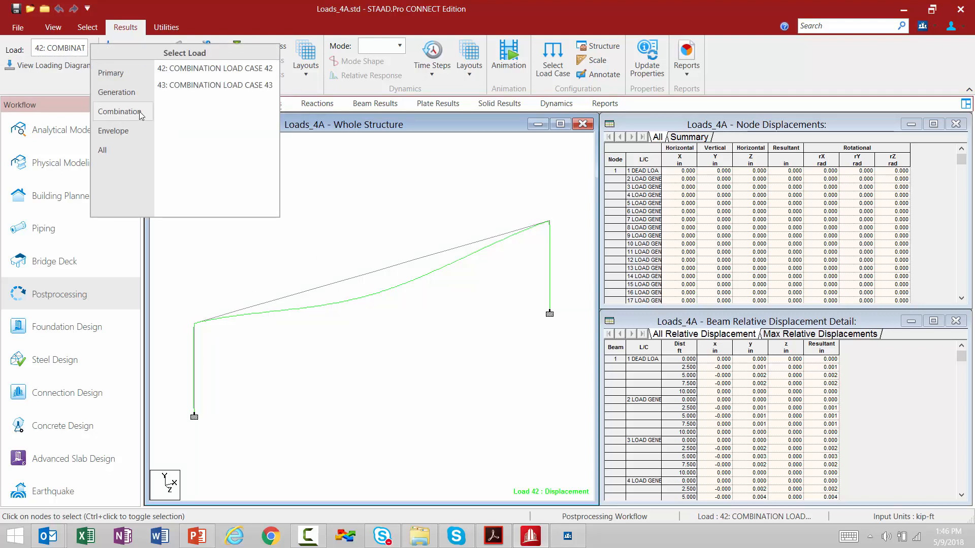
{"action": "left_click", "coordinate": [201, 86]}
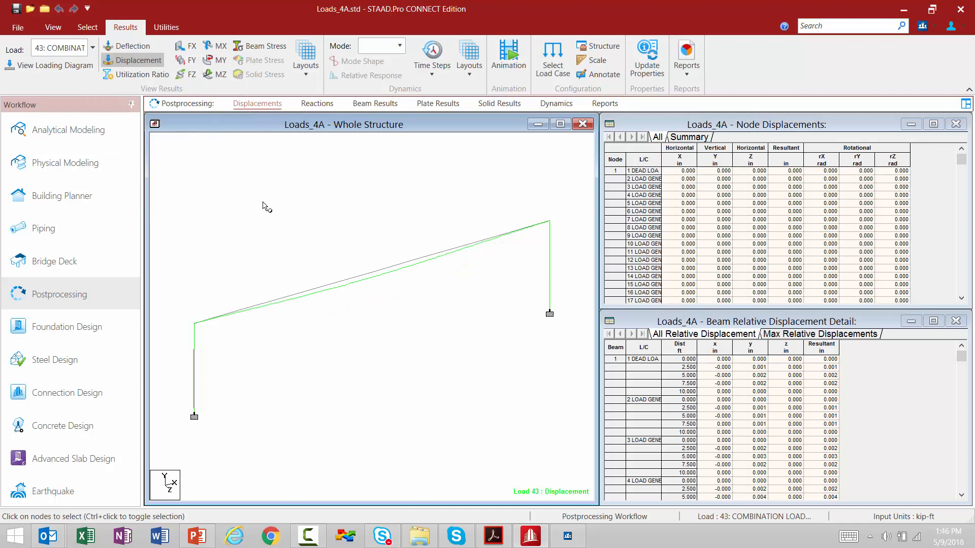